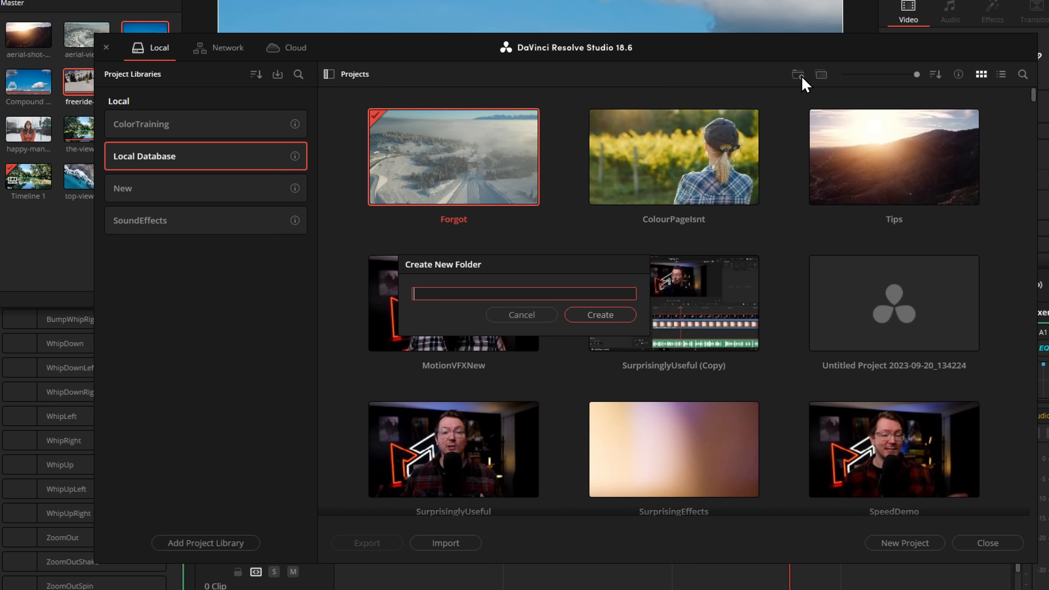
- Dismiss the new folder dialog, show the projects as a list, and add the Notes column to it
{"action": "left_click", "coordinate": [520, 316]}
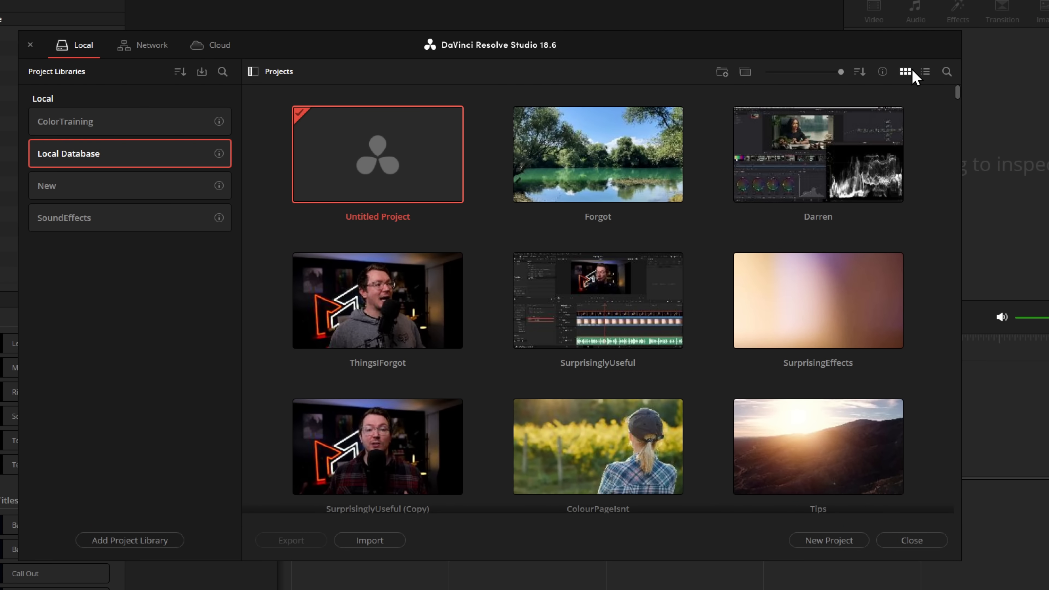
{"action": "left_click", "coordinate": [925, 72]}
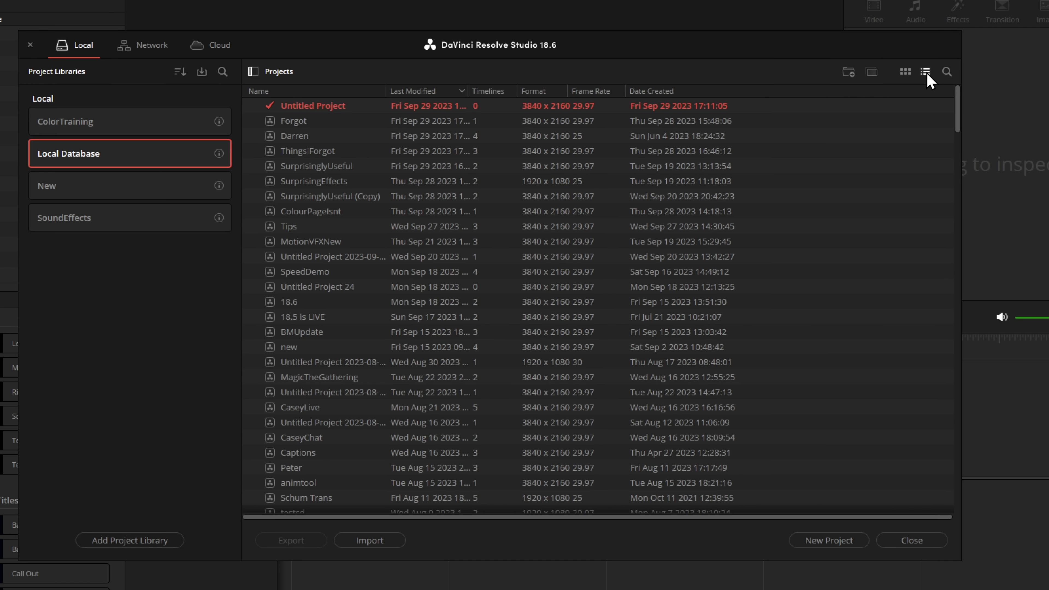
{"action": "right_click", "coordinate": [731, 98]}
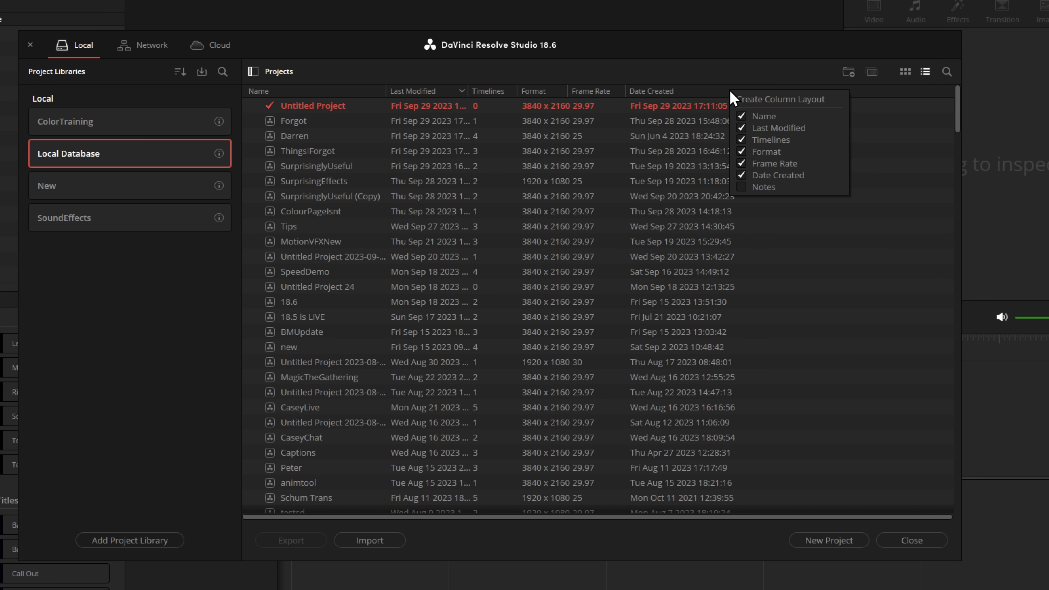
{"action": "left_click", "coordinate": [742, 187]}
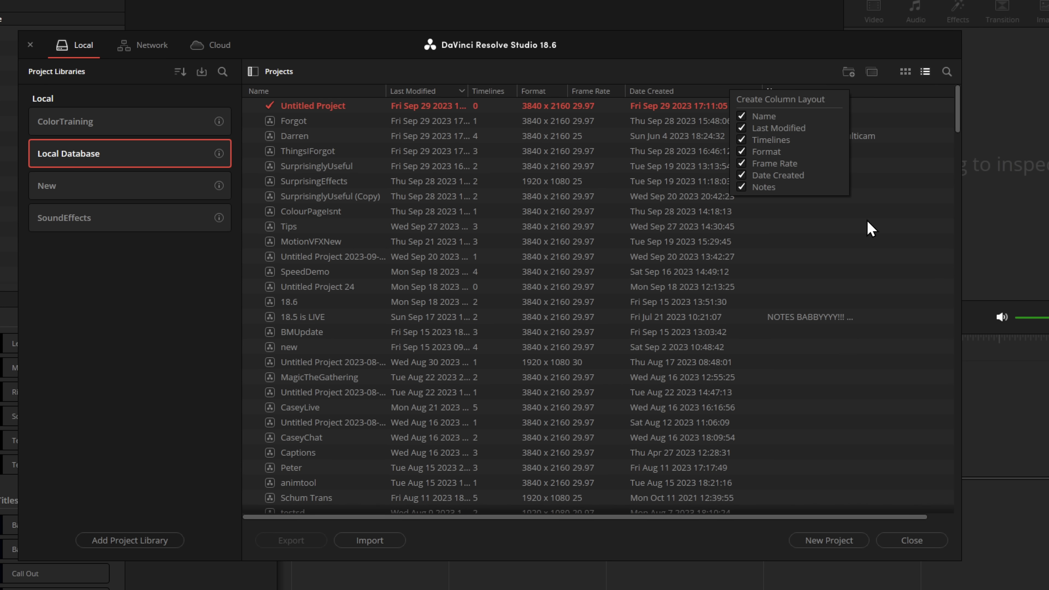
{"action": "left_click", "coordinate": [894, 189]}
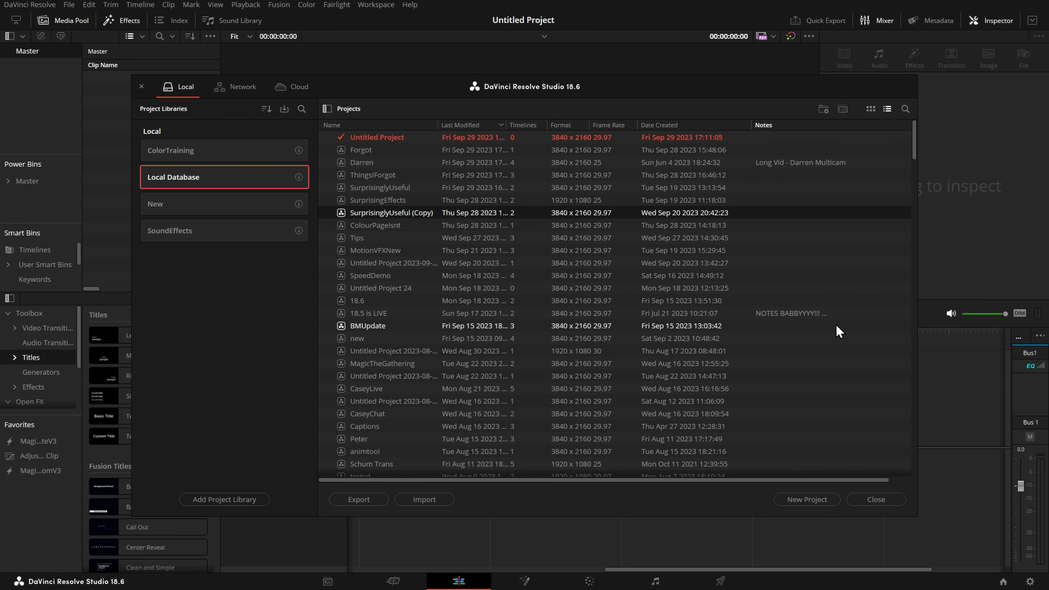
- Open the Forgot project and save the project note "New Notes for this project!"
{"action": "left_click", "coordinate": [364, 152]}
{"action": "double_click", "coordinate": [361, 151]}
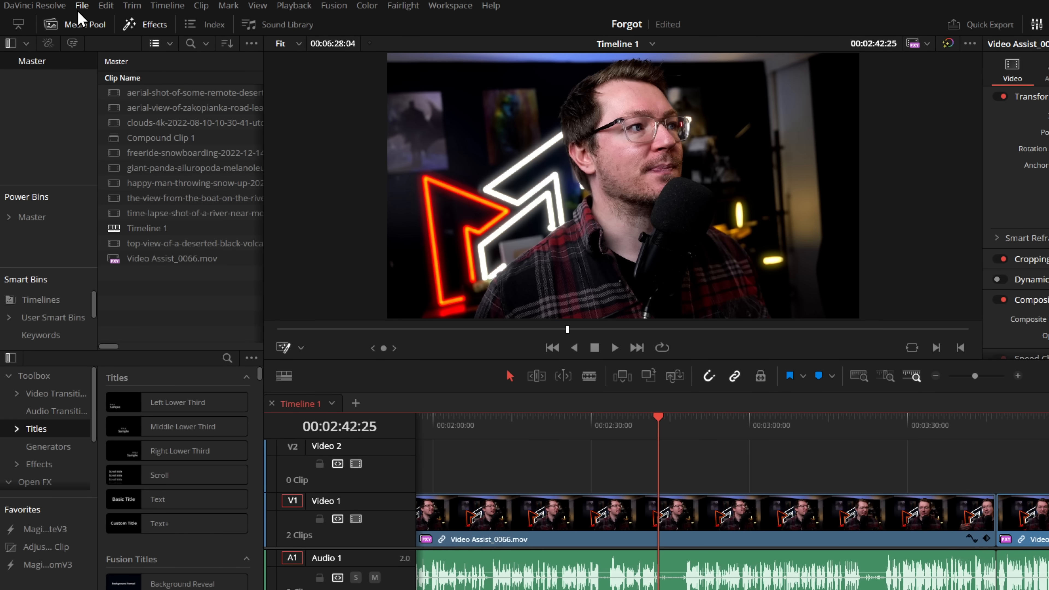
{"action": "left_click", "coordinate": [82, 6]}
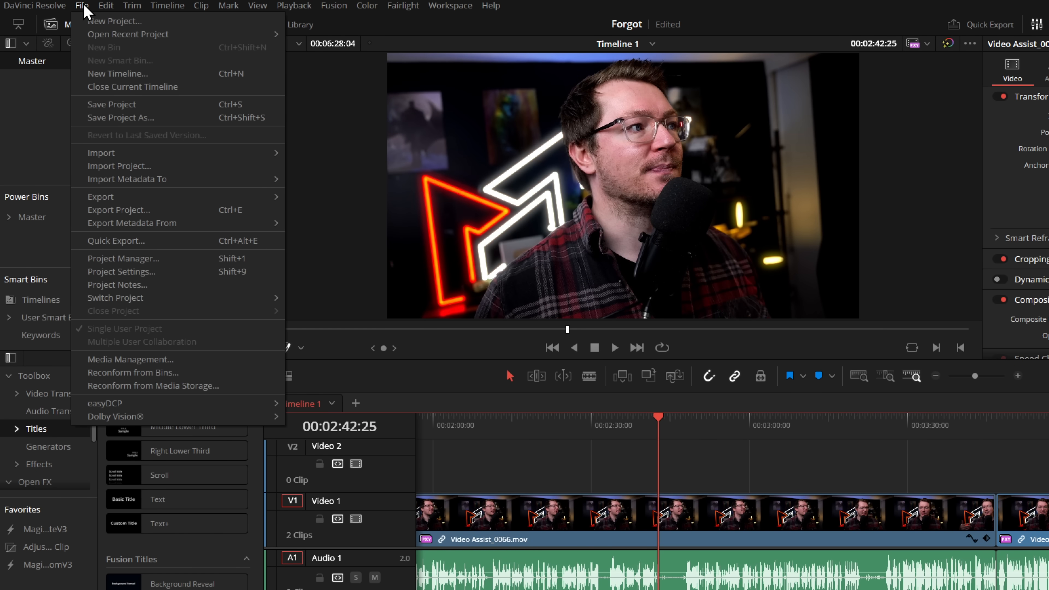
{"action": "left_click", "coordinate": [162, 285]}
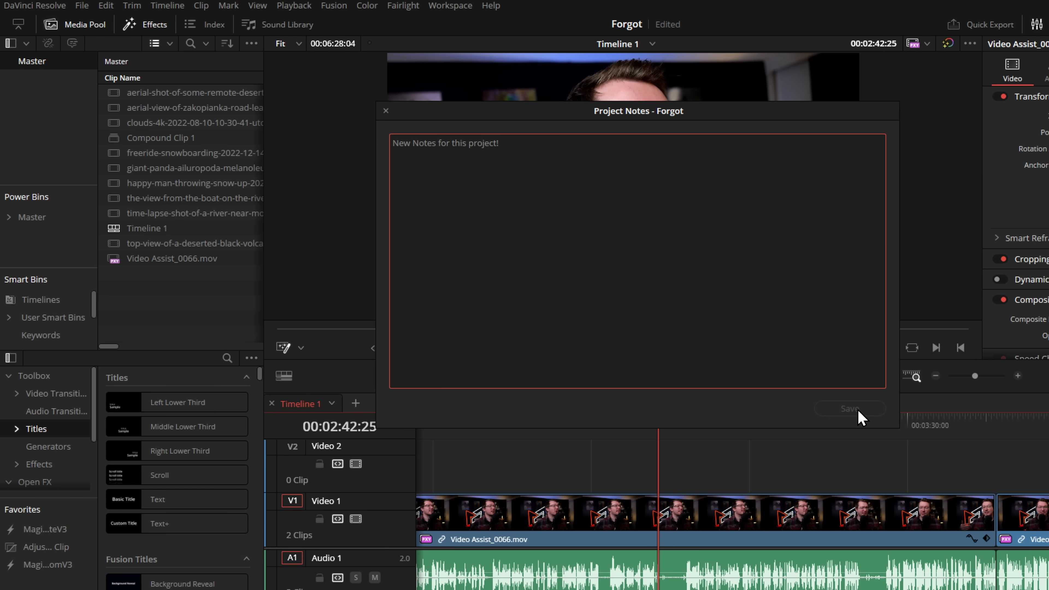
{"action": "left_click", "coordinate": [386, 112]}
- Return the Project Manager to thumbnail view and open the SurprisinglyUseful project
{"action": "key", "text": "shift+1"}
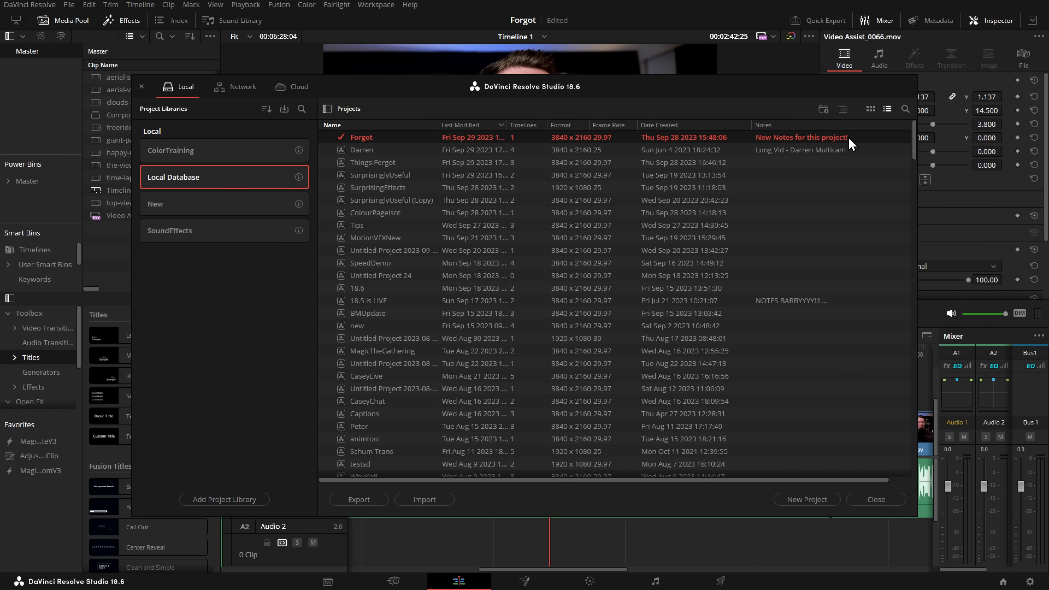
{"action": "left_click", "coordinate": [870, 109]}
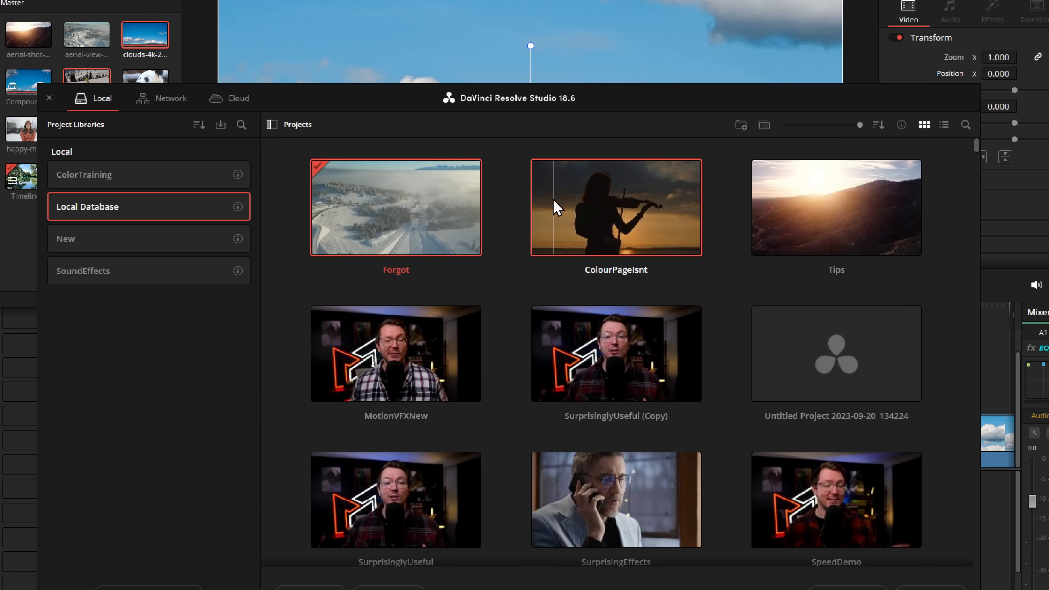
{"action": "right_click", "coordinate": [513, 198]}
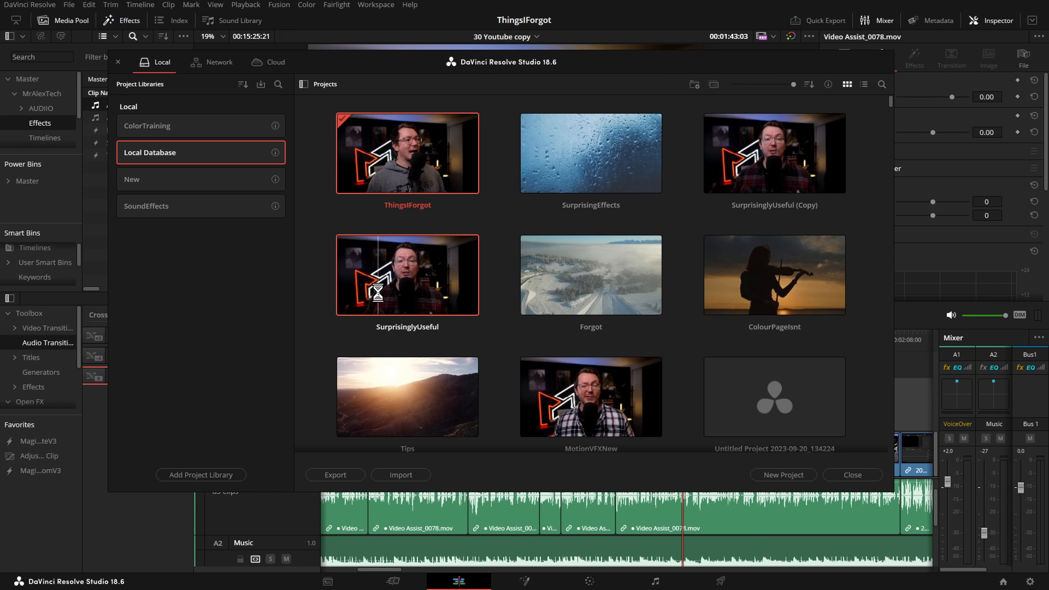
{"action": "double_click", "coordinate": [377, 292]}
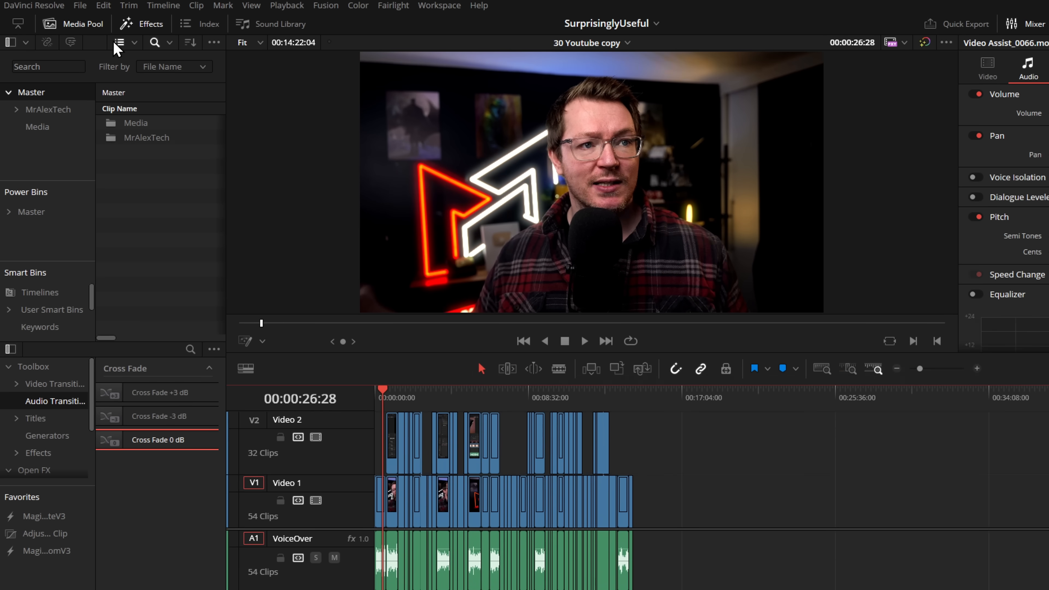
- Switch directly to the ThingsIForgot project using dynamic project switching
{"action": "left_click", "coordinate": [69, 4]}
{"action": "mouse_move", "coordinate": [251, 298]}
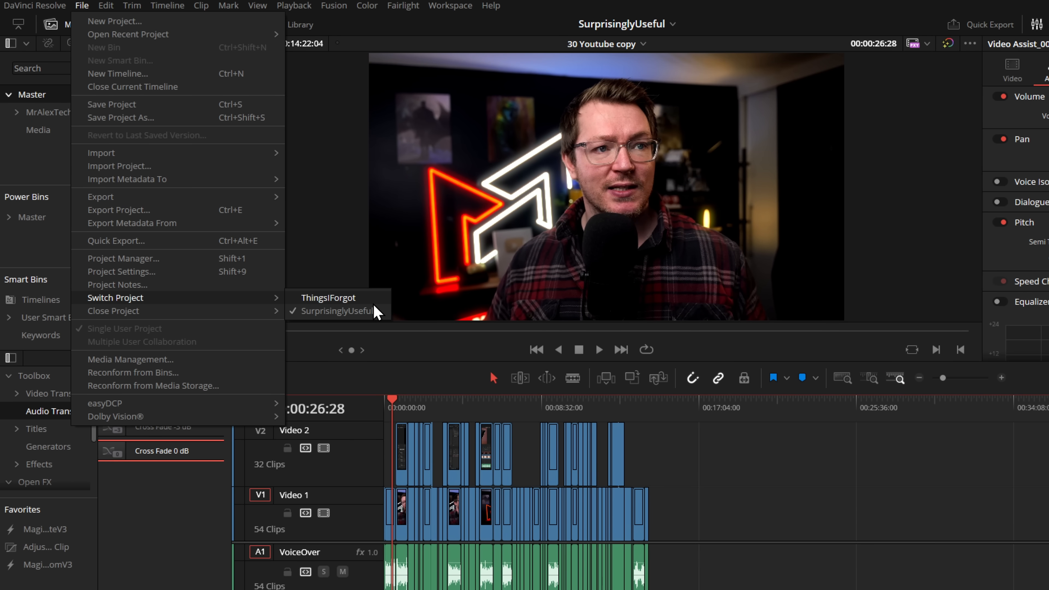
{"action": "left_click", "coordinate": [378, 297]}
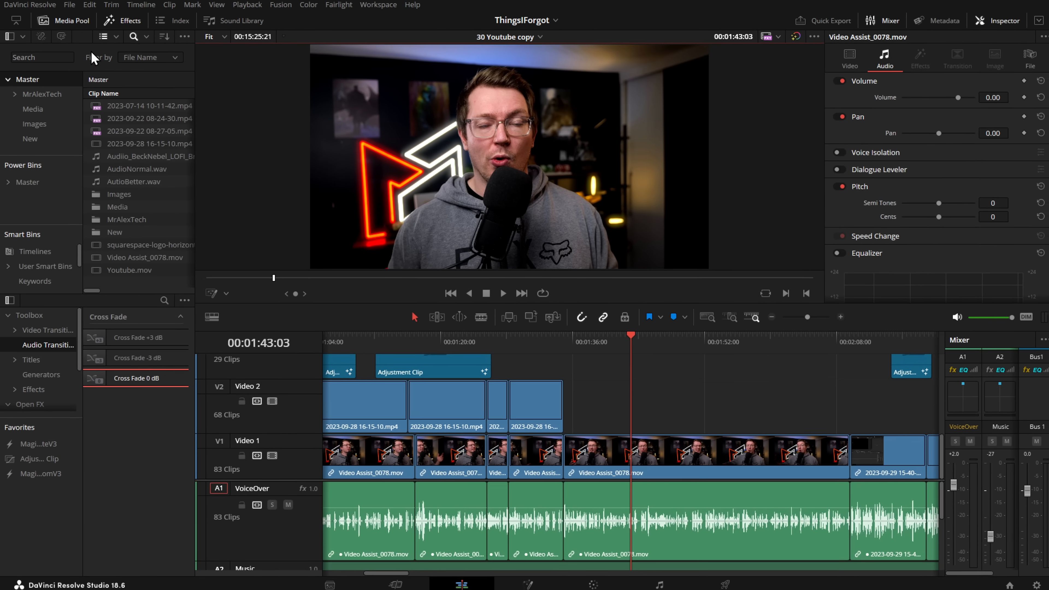
- Switch back to the SurprisinglyUseful project without going through the Project Manager
{"action": "left_click", "coordinate": [82, 6]}
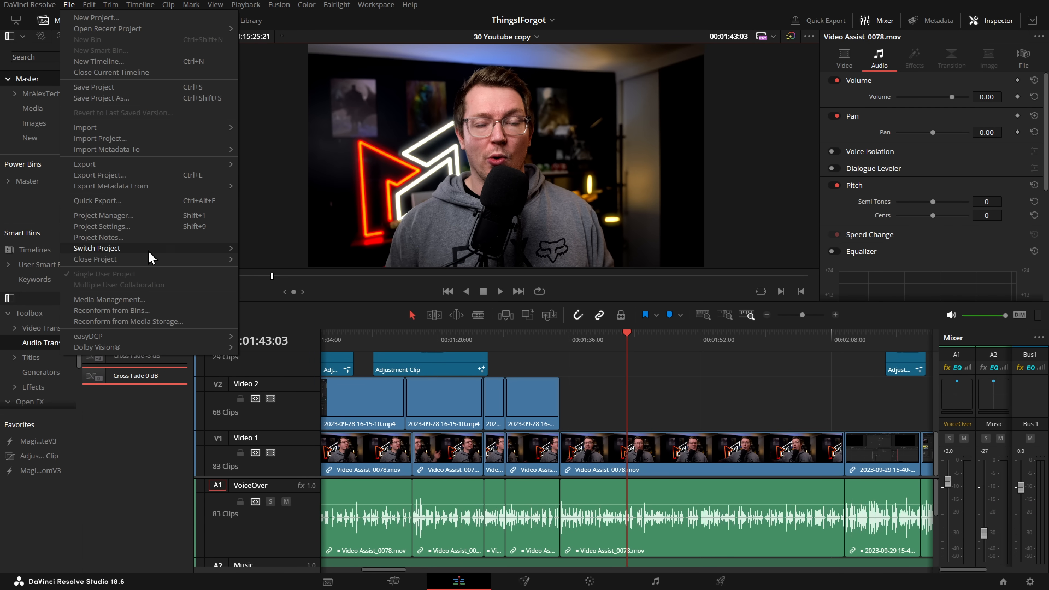
{"action": "mouse_move", "coordinate": [151, 250]}
{"action": "left_click", "coordinate": [293, 260]}
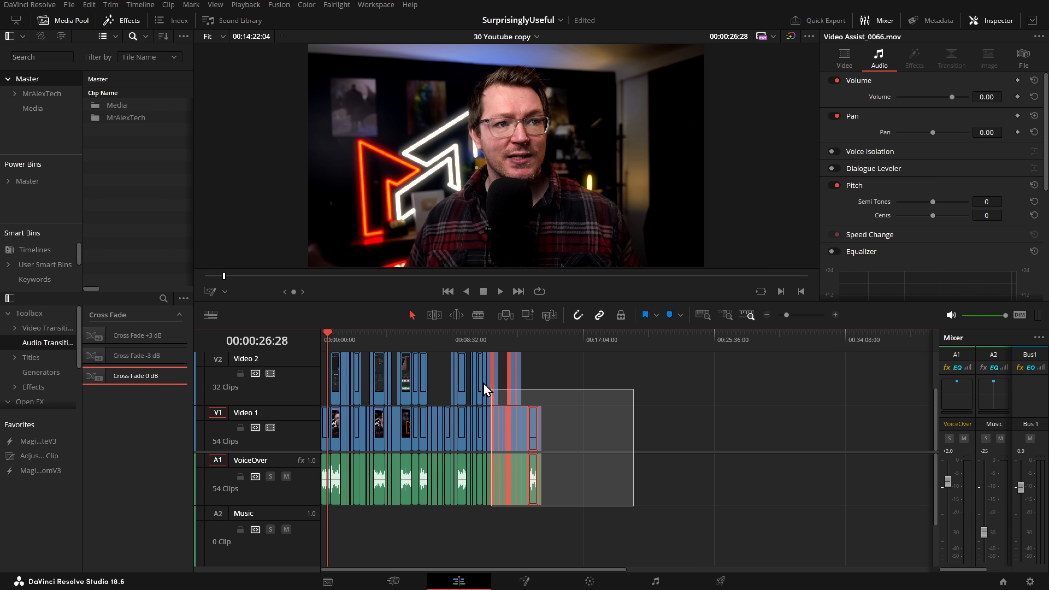
- Select the clips in the last part of the SurprisinglyUseful timeline and switch to the ThingsIForgot project
{"action": "left_click_drag", "start_coordinate": [634, 506], "coordinate": [453, 366]}
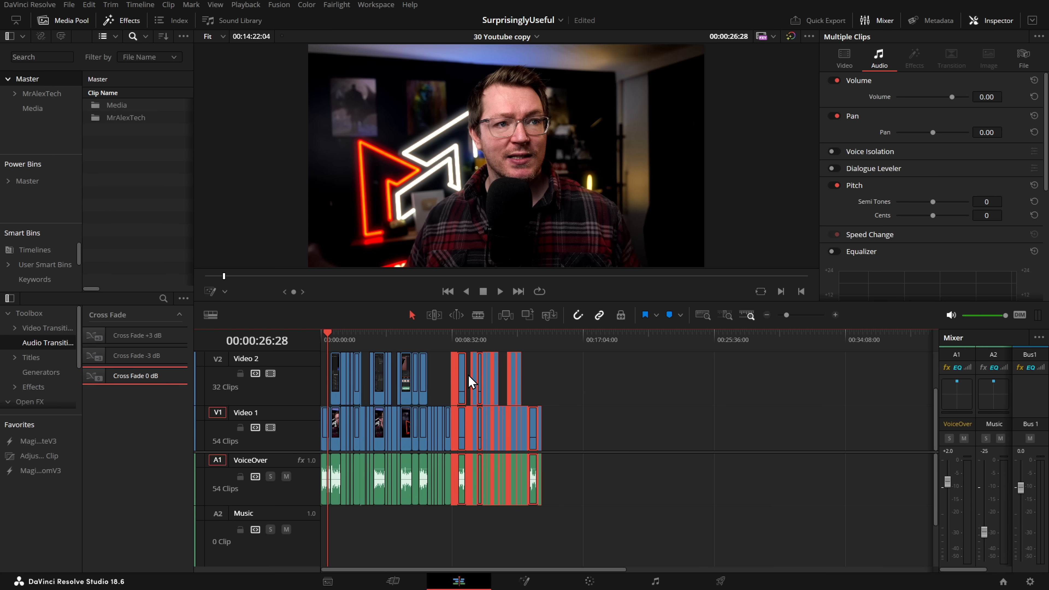
{"action": "left_click", "coordinate": [68, 4]}
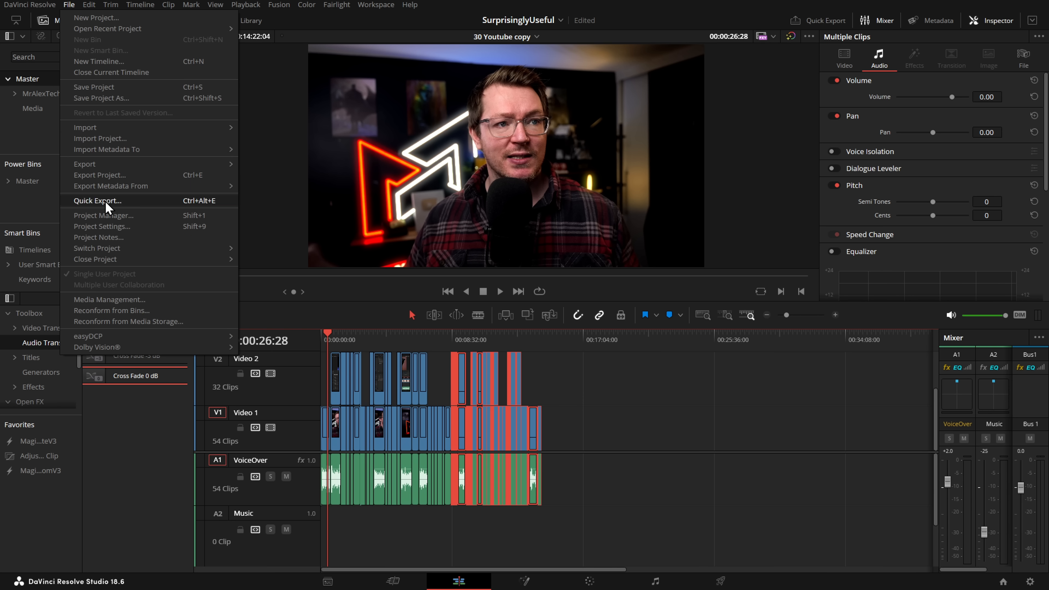
{"action": "left_click", "coordinate": [271, 248]}
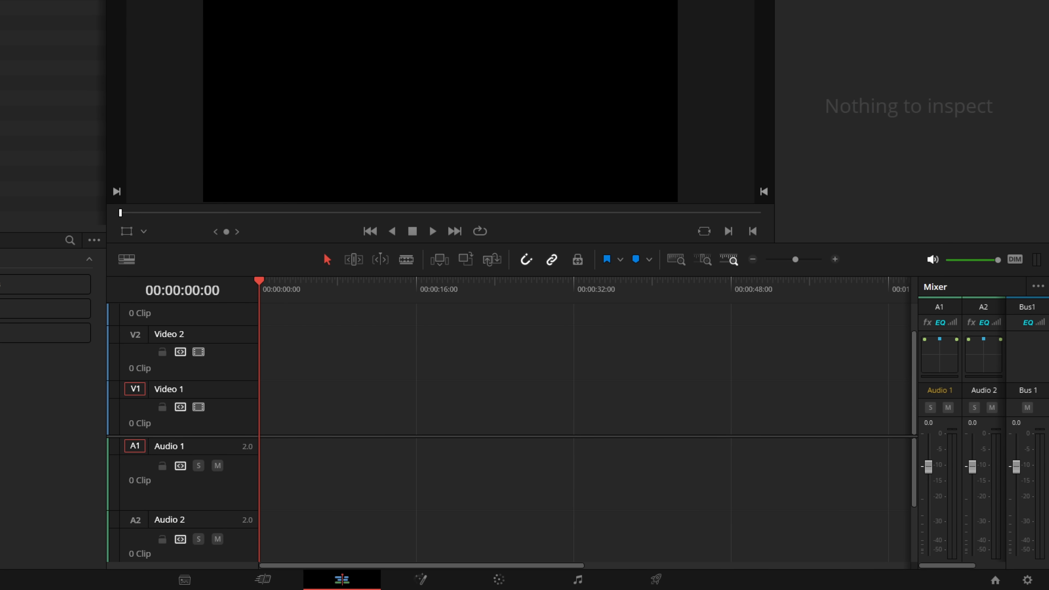
- Open the Project Manager and review the project actions available for SurprisinglyUseful
{"action": "left_click", "coordinate": [995, 581]}
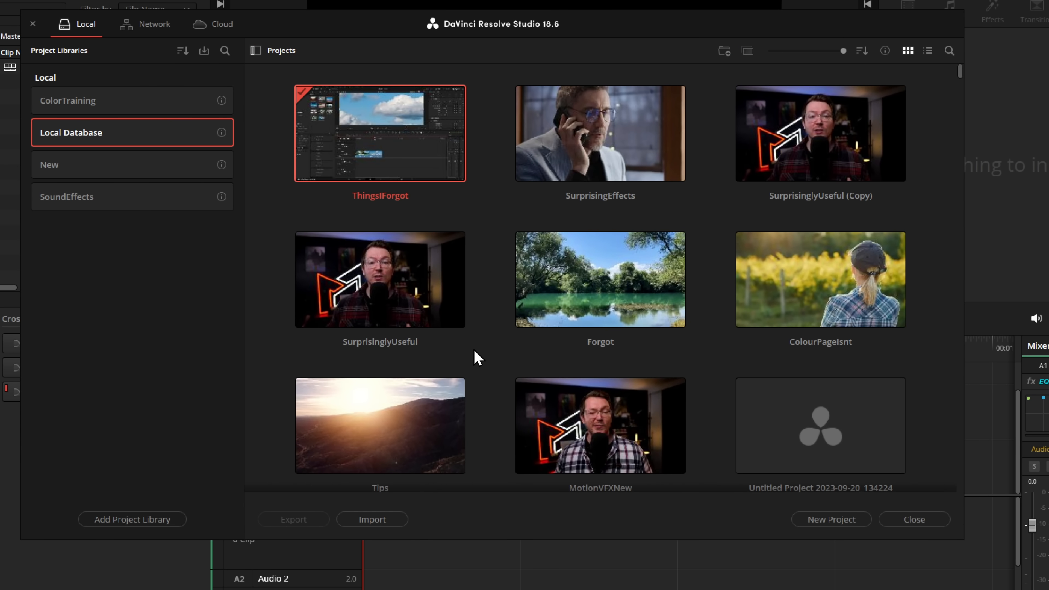
{"action": "right_click", "coordinate": [374, 283]}
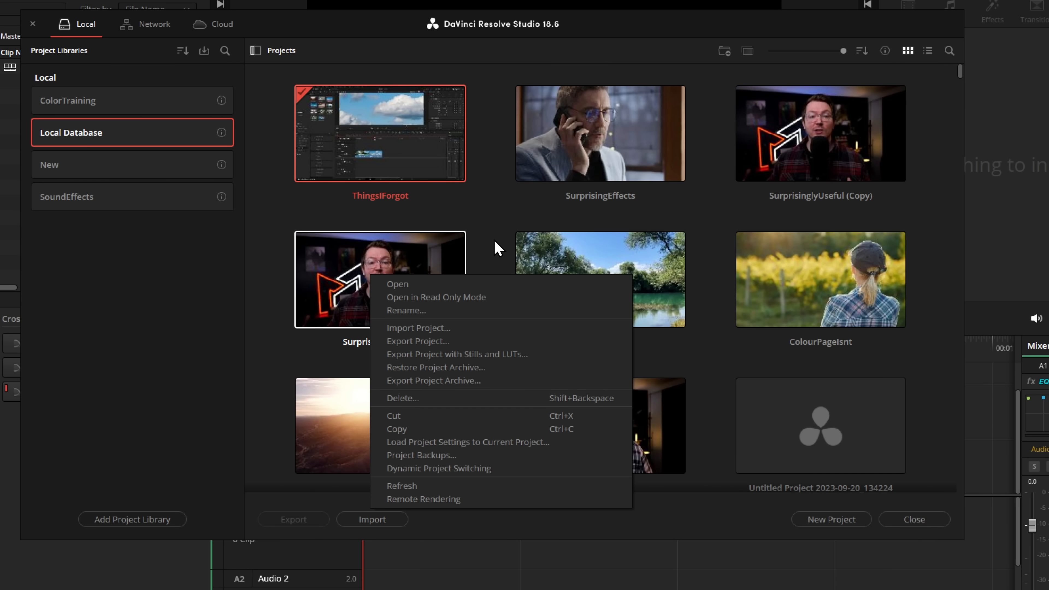
{"action": "left_click", "coordinate": [496, 251]}
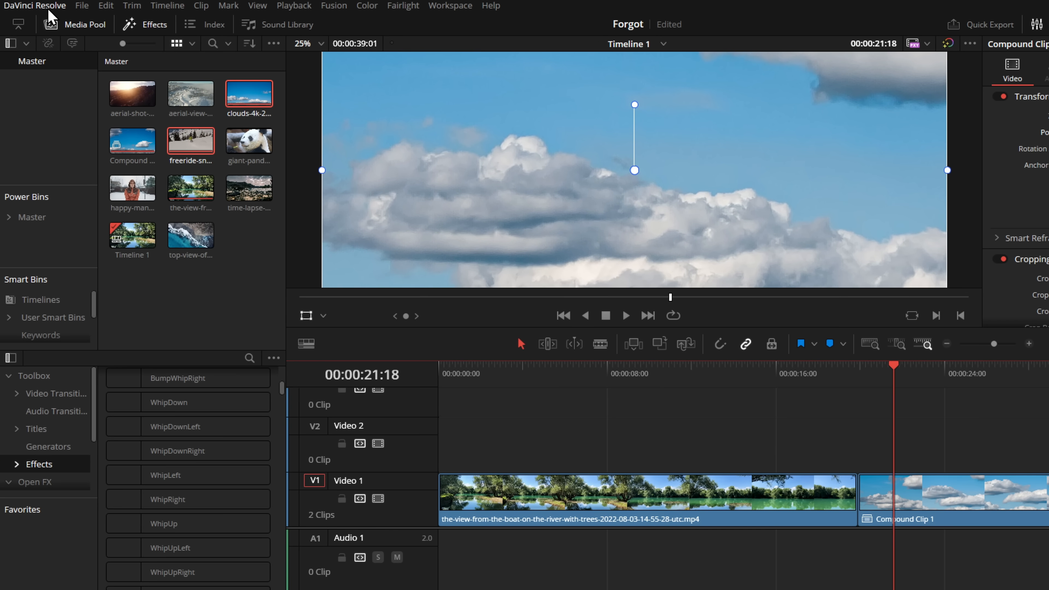
- Open the user preferences and examine the UI Settings, including the UI Display Scale choices
{"action": "left_click", "coordinate": [48, 6]}
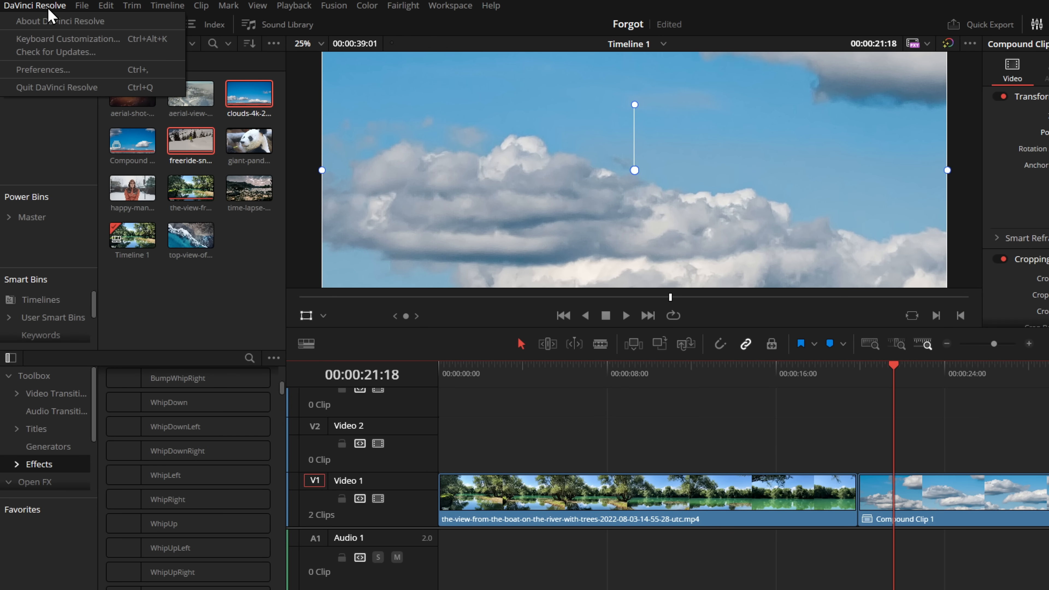
{"action": "left_click", "coordinate": [58, 72]}
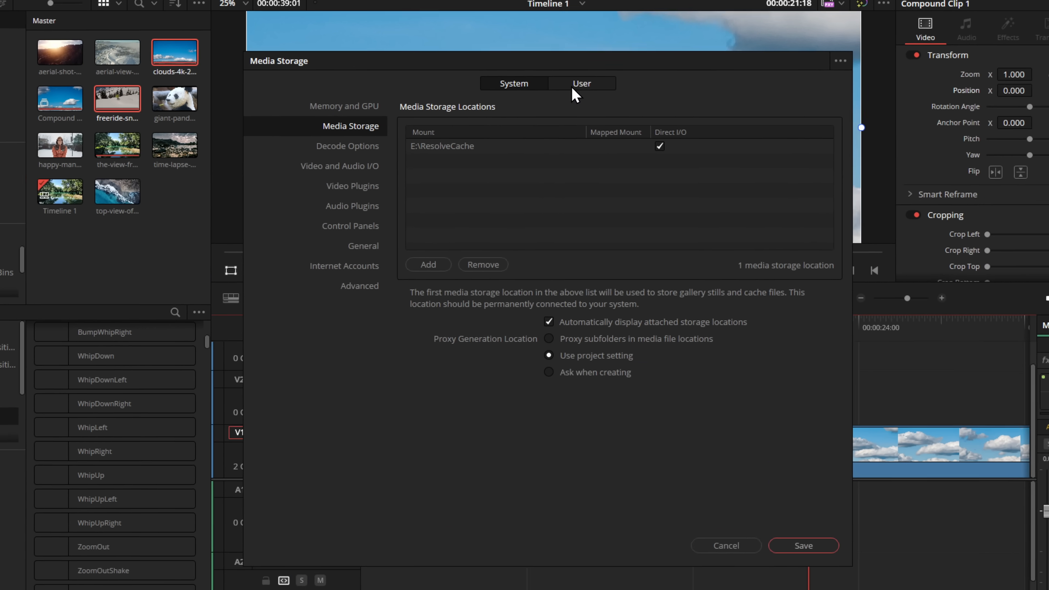
{"action": "left_click", "coordinate": [661, 126]}
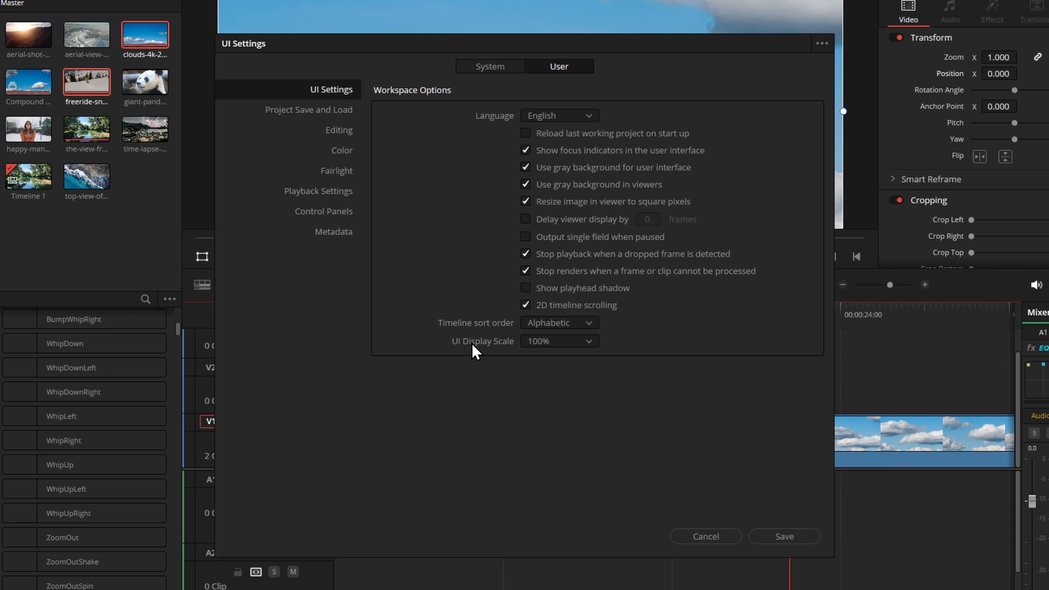
{"action": "left_click", "coordinate": [561, 345]}
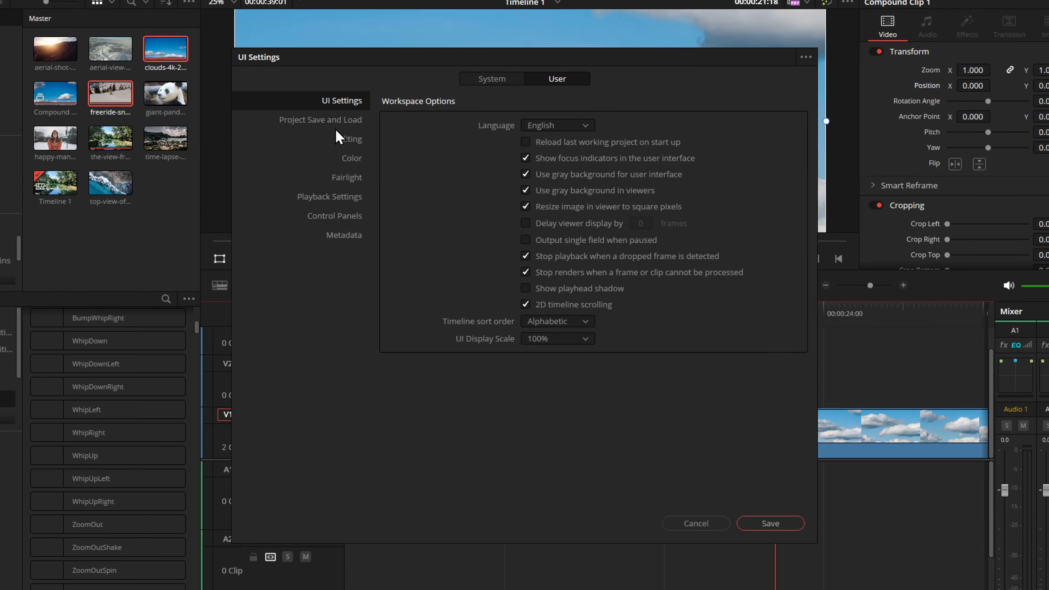
- Review the Project Save and Load preferences and the Editing preferences, including smart bins and standard durations
{"action": "left_click", "coordinate": [328, 124]}
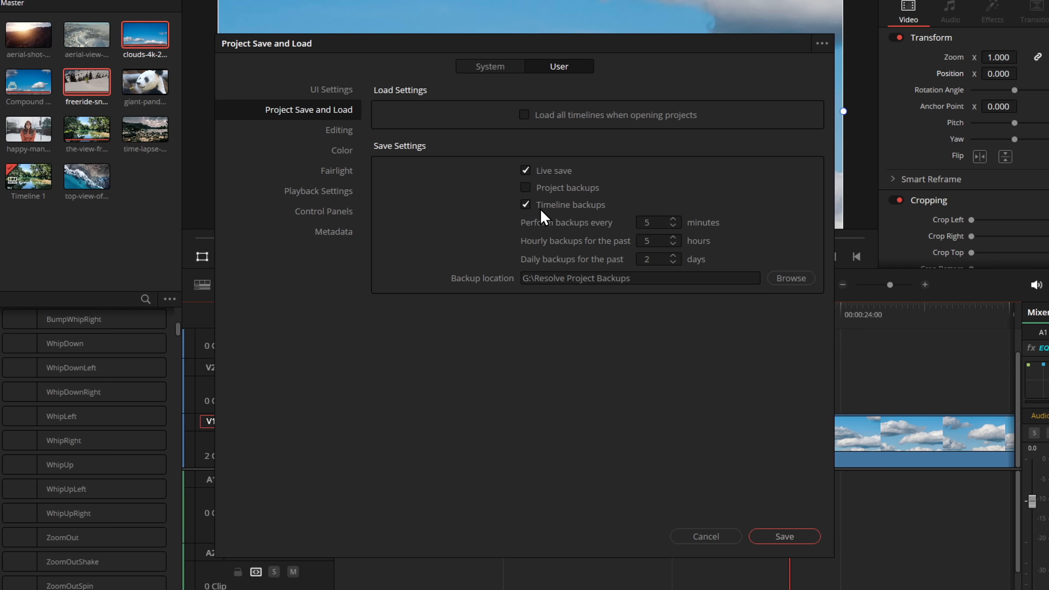
{"action": "left_click", "coordinate": [333, 131]}
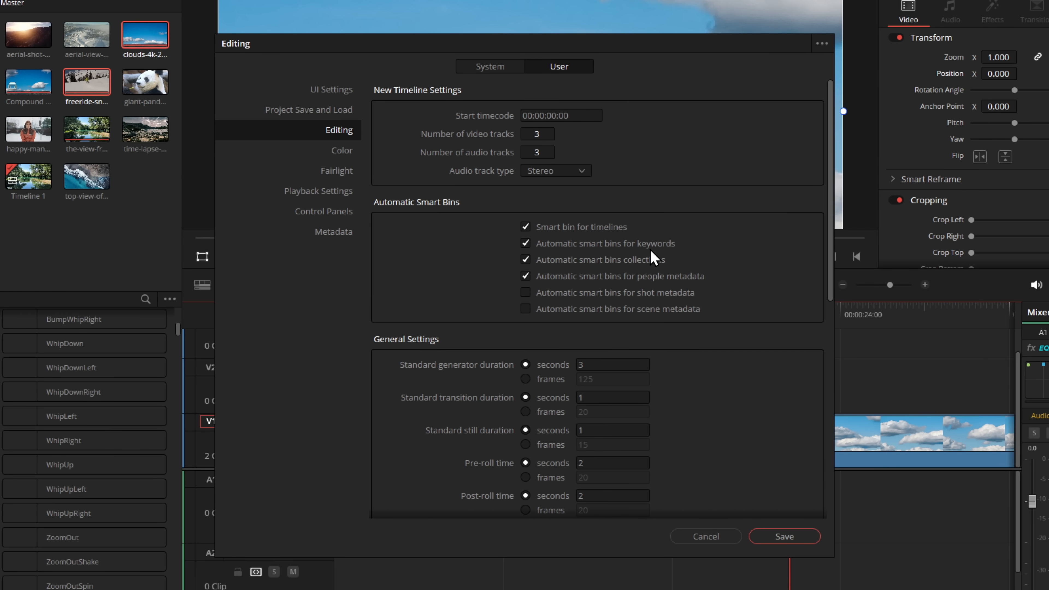
{"action": "scroll", "coordinate": [543, 250], "scroll_direction": "down", "scroll_amount": 5}
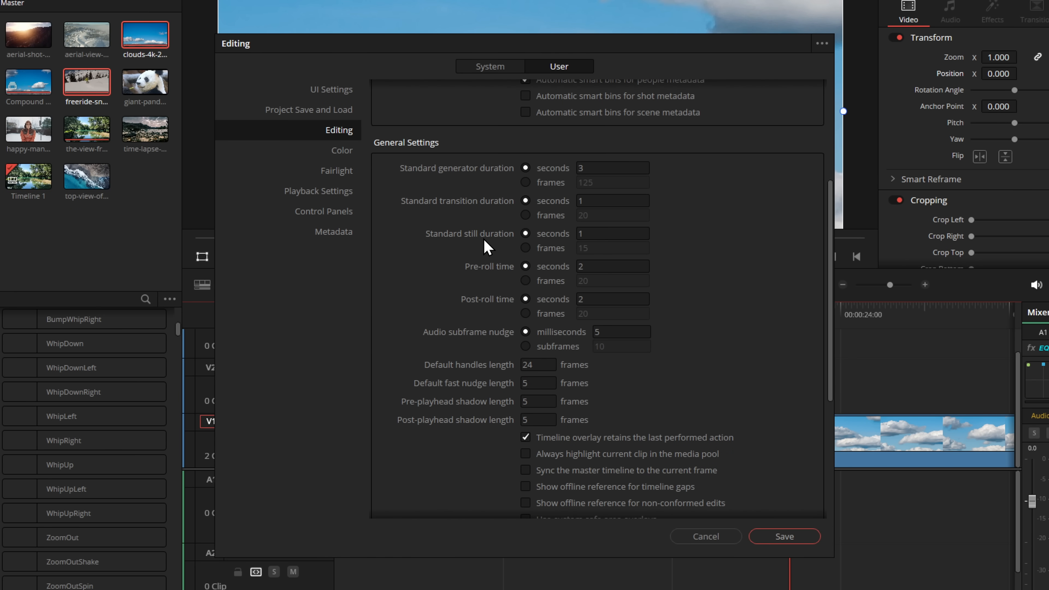
{"action": "scroll", "coordinate": [525, 268], "scroll_direction": "down", "scroll_amount": 4}
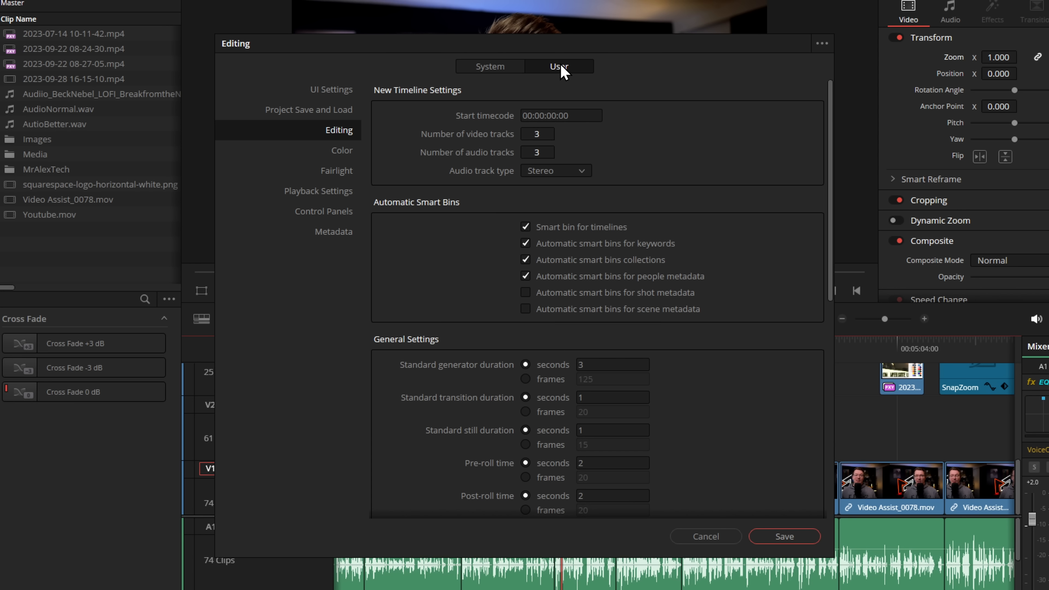
- Examine the load, update, export and delete options for the existing user preferences preset
{"action": "left_click", "coordinate": [821, 44]}
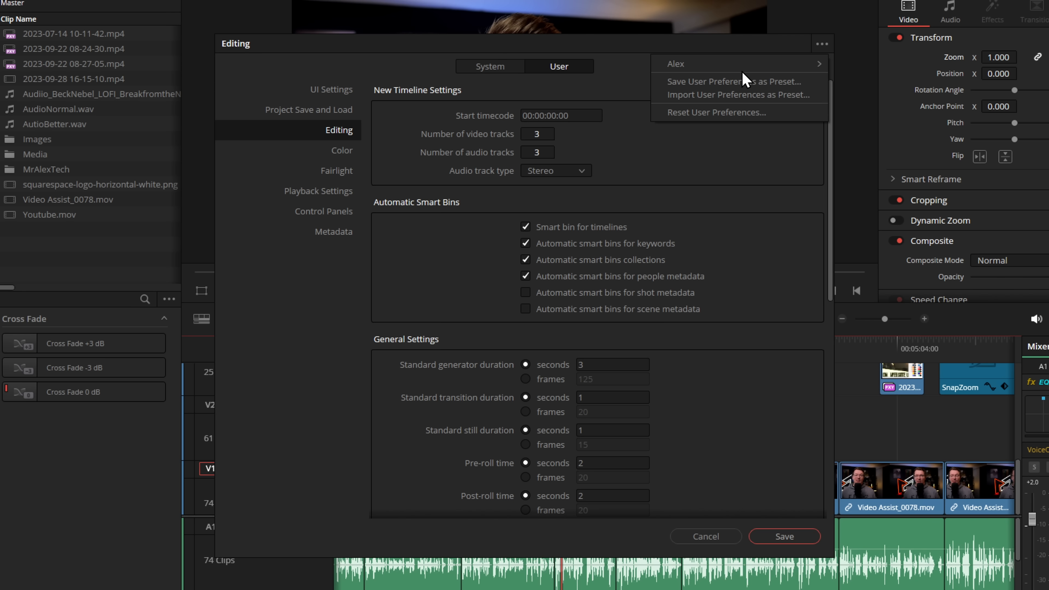
{"action": "mouse_move", "coordinate": [721, 65]}
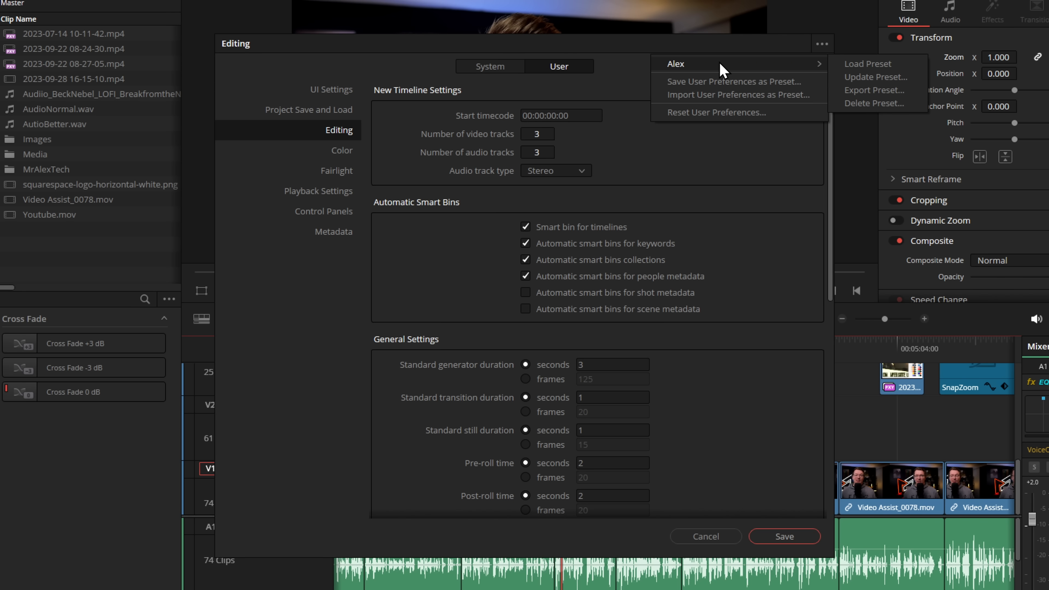
{"action": "left_click", "coordinate": [705, 186]}
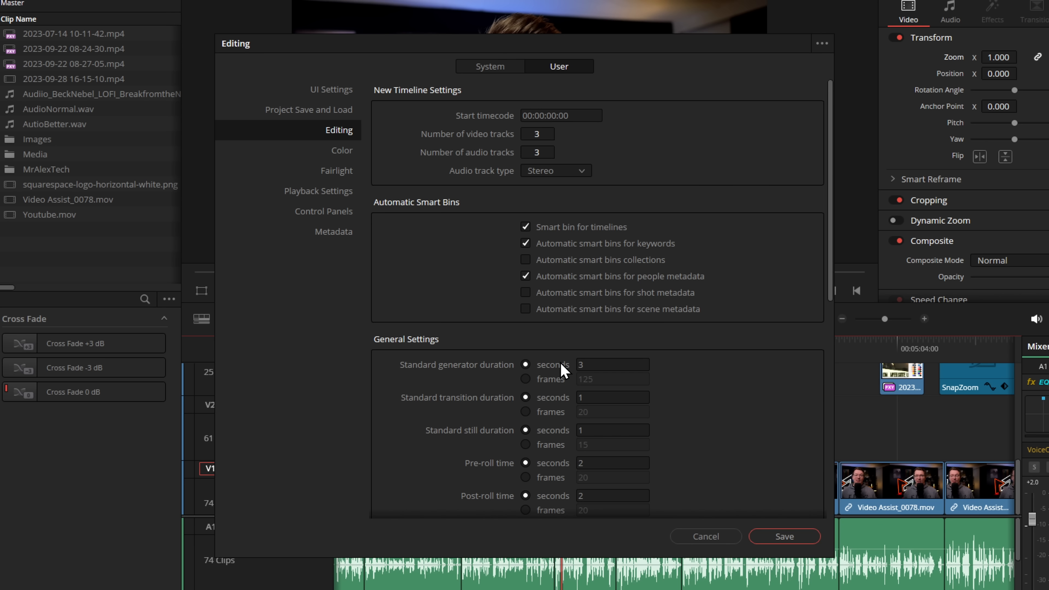
- Save the current user preferences as a preset named New
{"action": "left_click", "coordinate": [822, 43]}
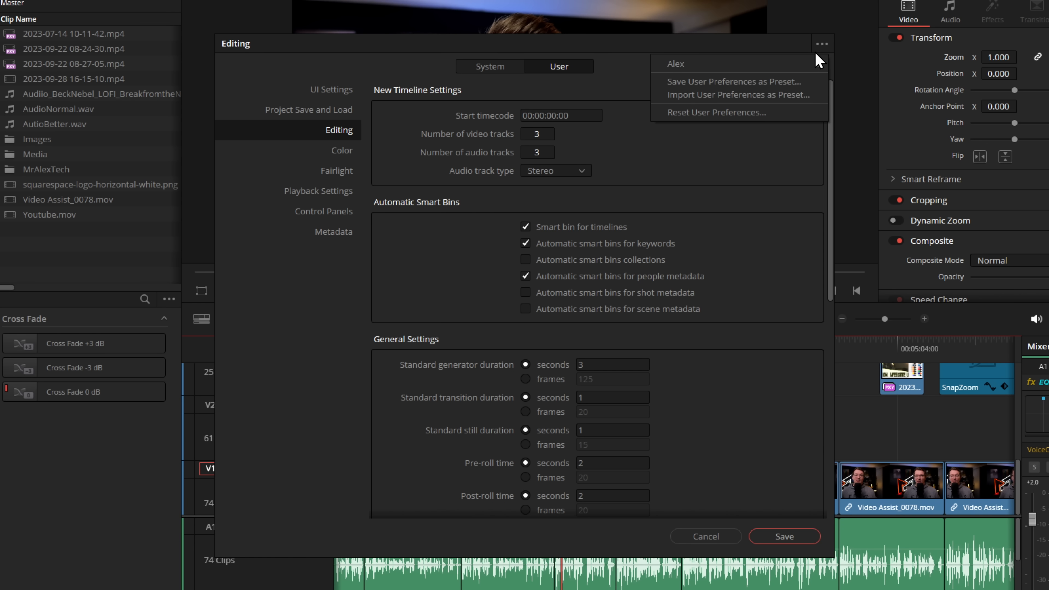
{"action": "left_click", "coordinate": [784, 83]}
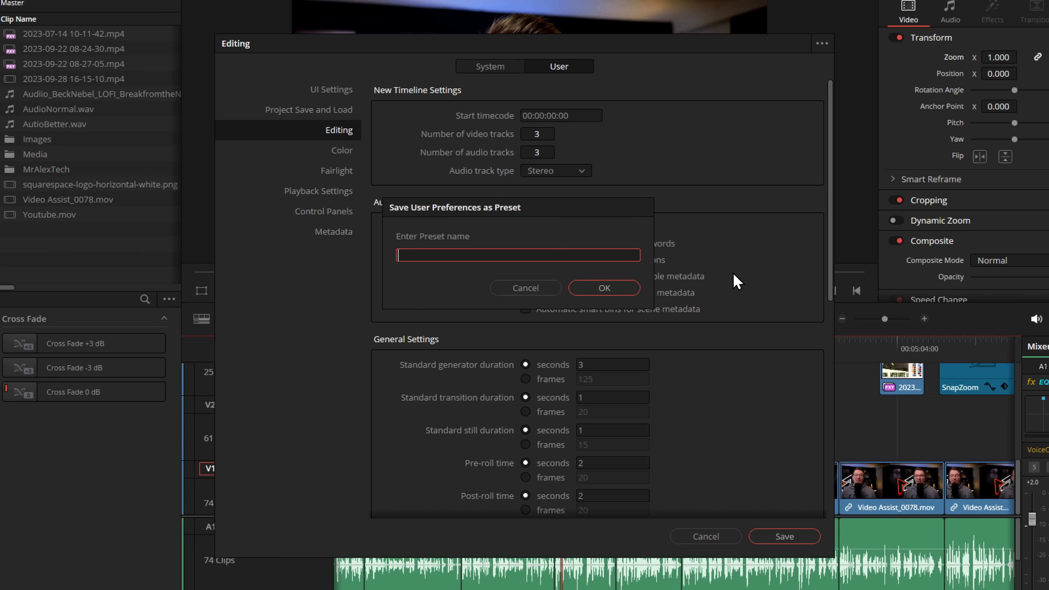
{"action": "type", "text": "test"}
{"action": "key", "text": "Return"}
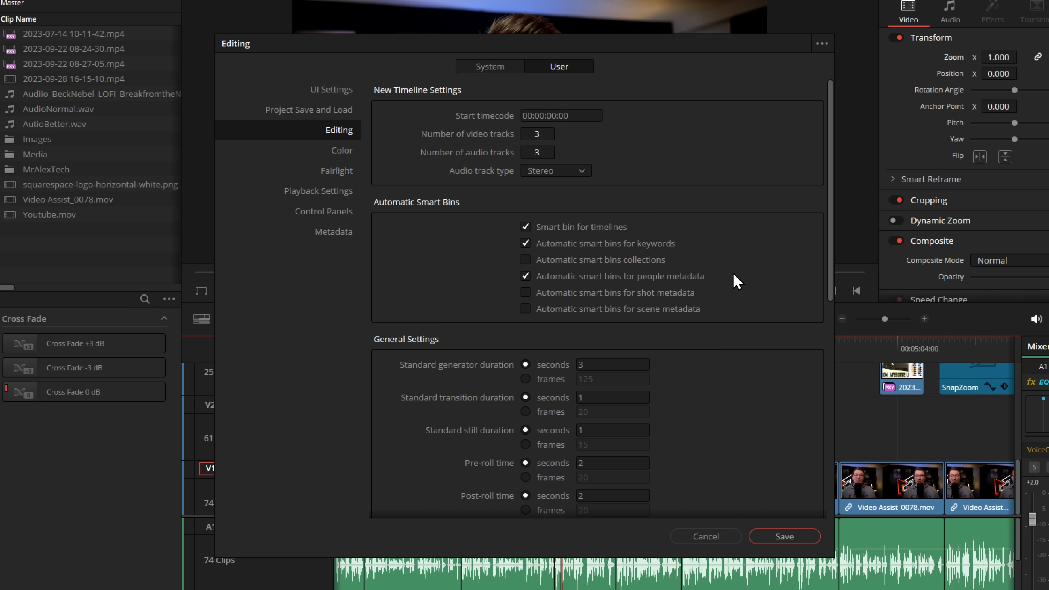
- Load the older user preferences preset, the first one listed above New
{"action": "left_click", "coordinate": [822, 44]}
{"action": "mouse_move", "coordinate": [749, 66]}
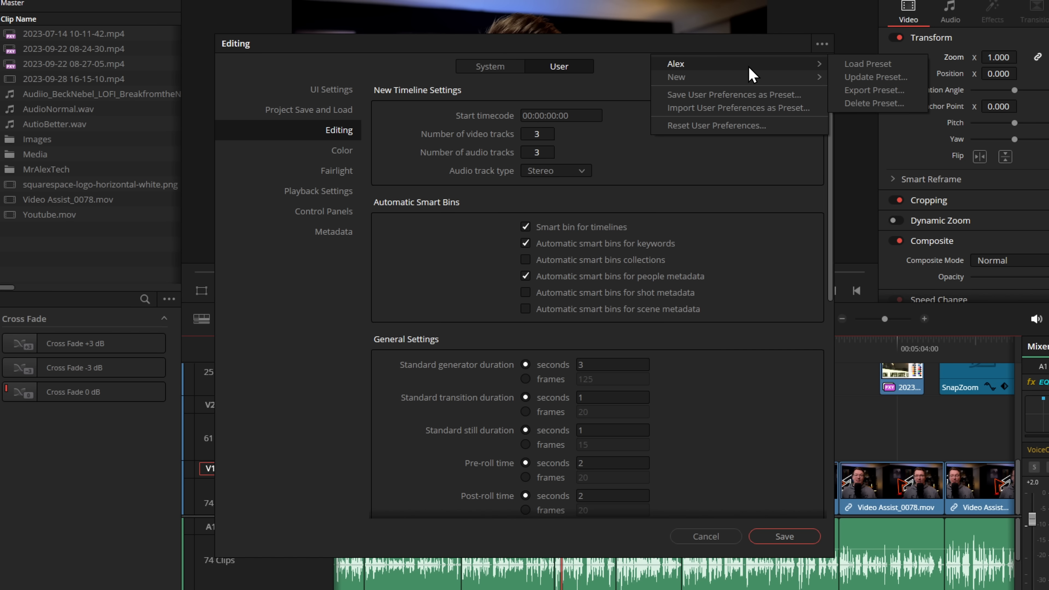
{"action": "left_click", "coordinate": [868, 64]}
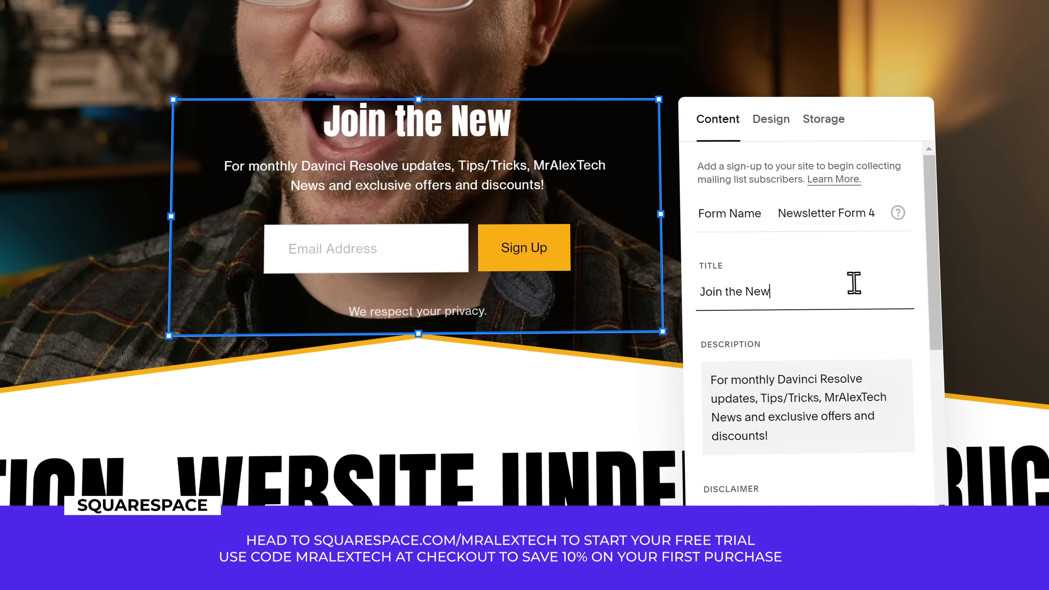
- In the Squarespace editor, complete the newsletter form title as "Join the Newsletter!" and apply the yellow-green preset color palette
{"action": "type", "text": "sletter"}
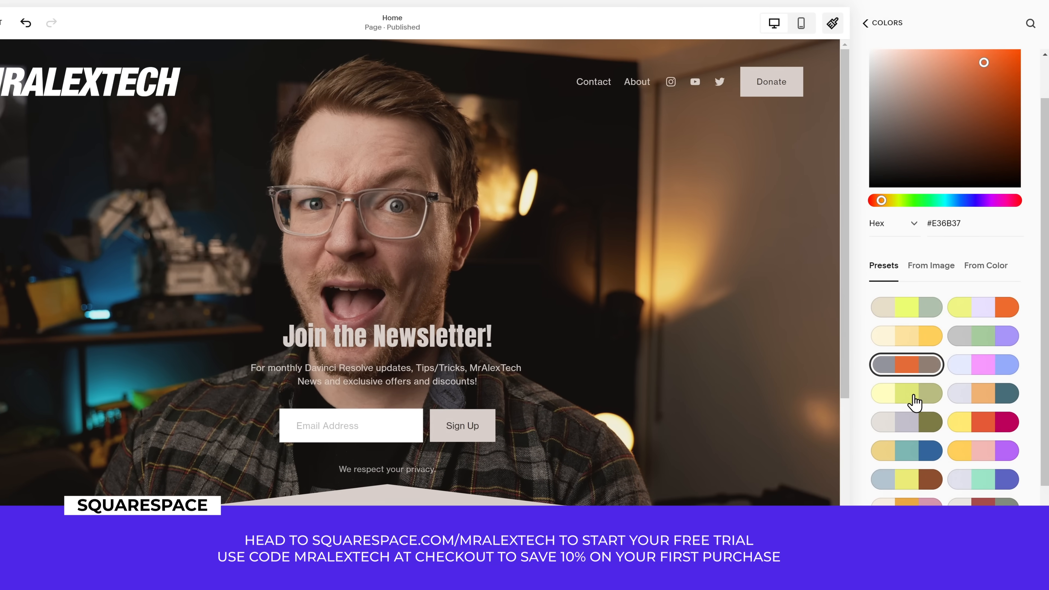
{"action": "left_click", "coordinate": [914, 401]}
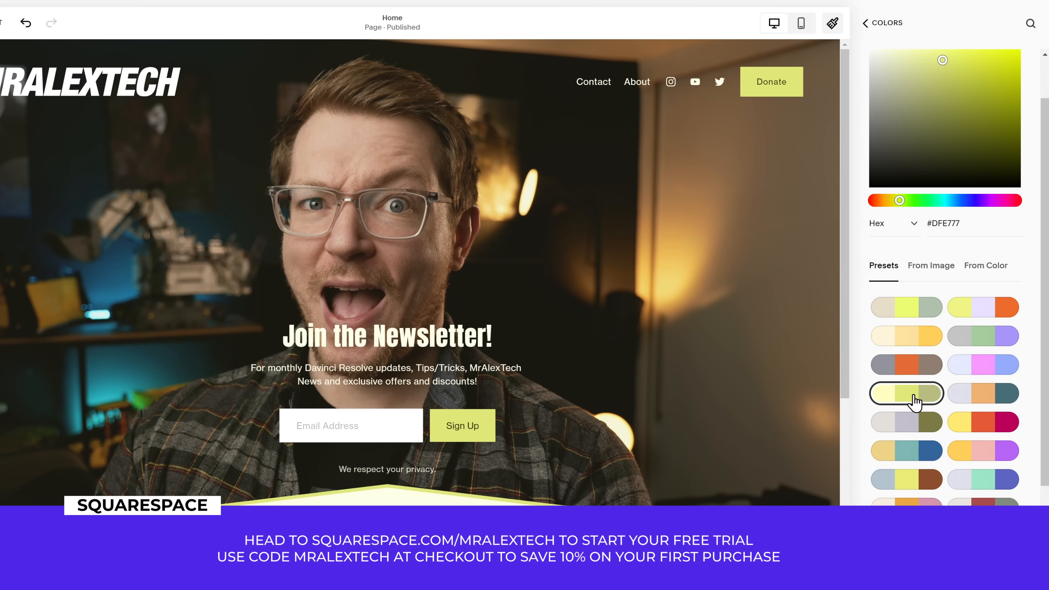
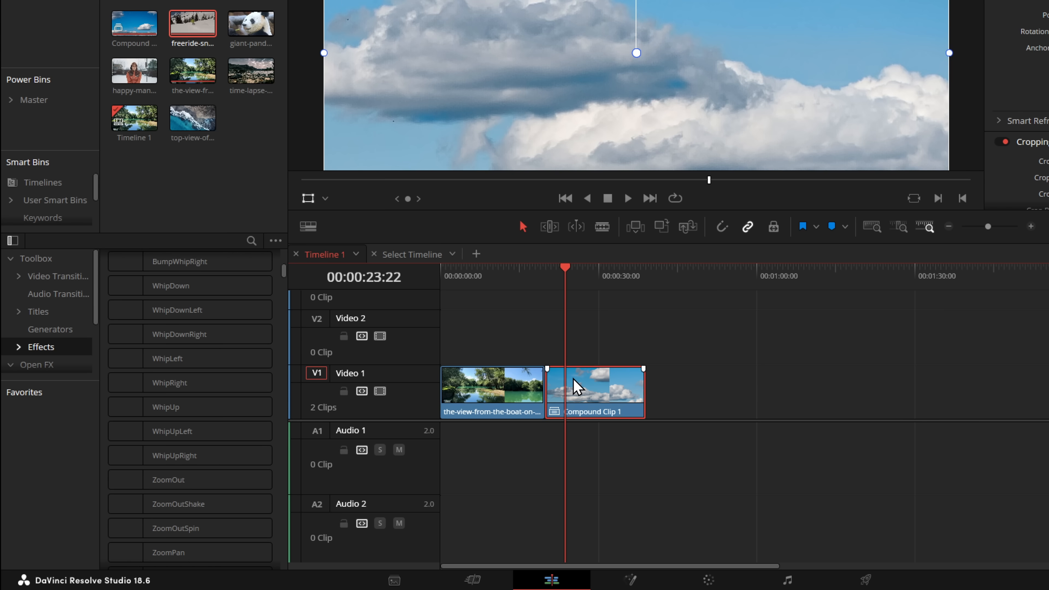
- Move the playhead to about 00:00:30:10 and open Compound Clip 1 in its own timeline
{"action": "left_click_drag", "start_coordinate": [565, 283], "coordinate": [602, 286]}
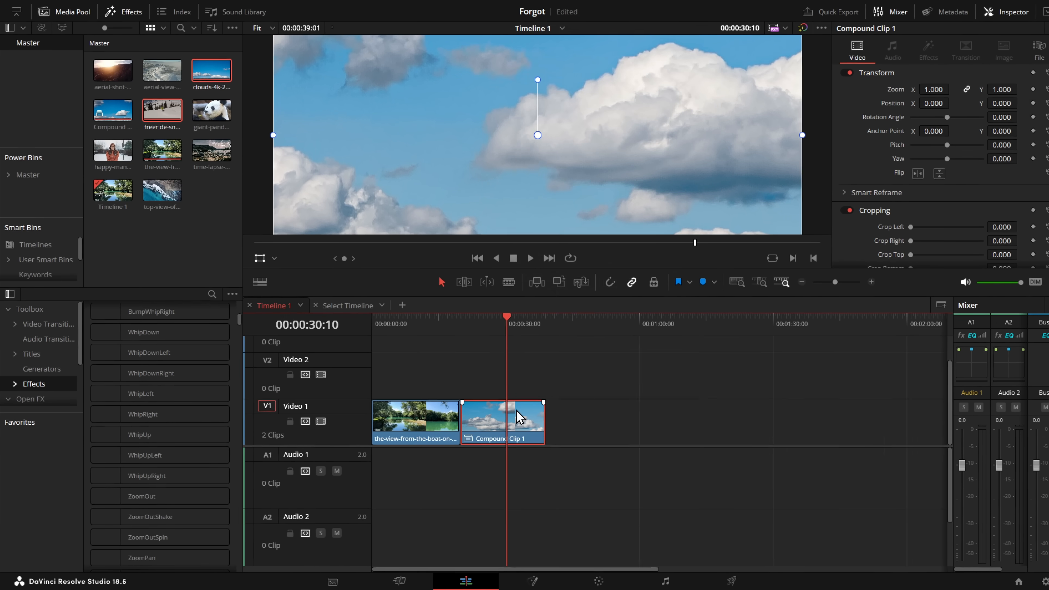
{"action": "right_click", "coordinate": [609, 399]}
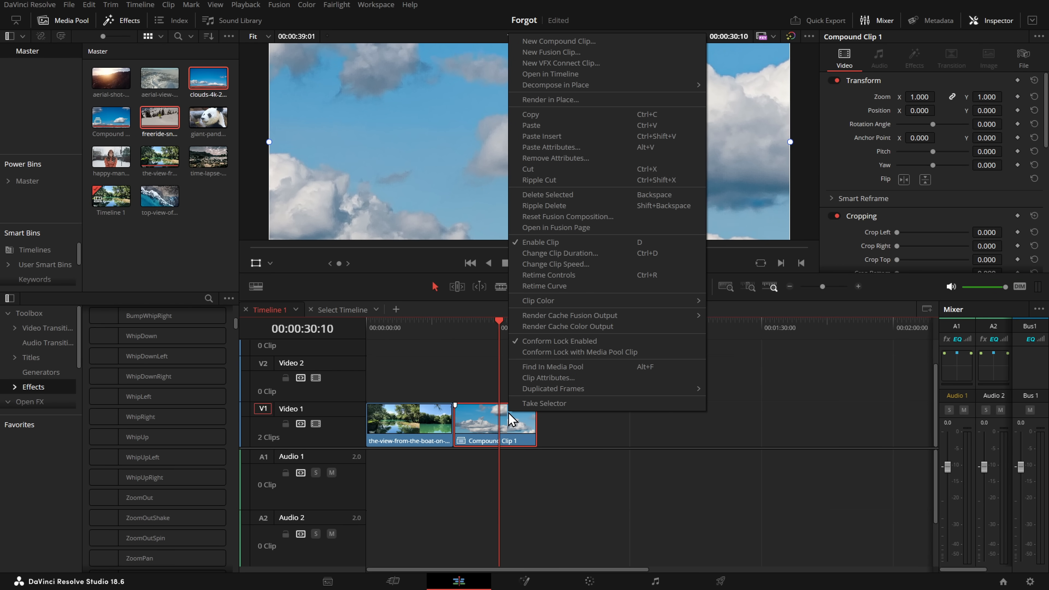
{"action": "left_click", "coordinate": [578, 76]}
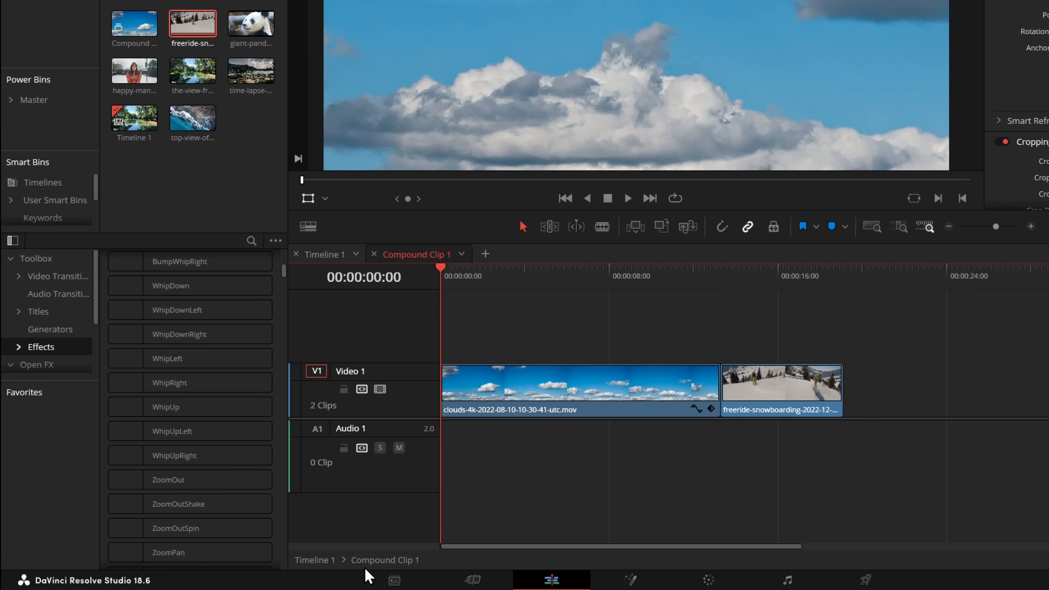
- Switch back and forth between Timeline 1 and Compound Clip 1 to compare their contents, ending on Timeline 1
{"action": "left_click", "coordinate": [336, 255]}
{"action": "left_click", "coordinate": [399, 260]}
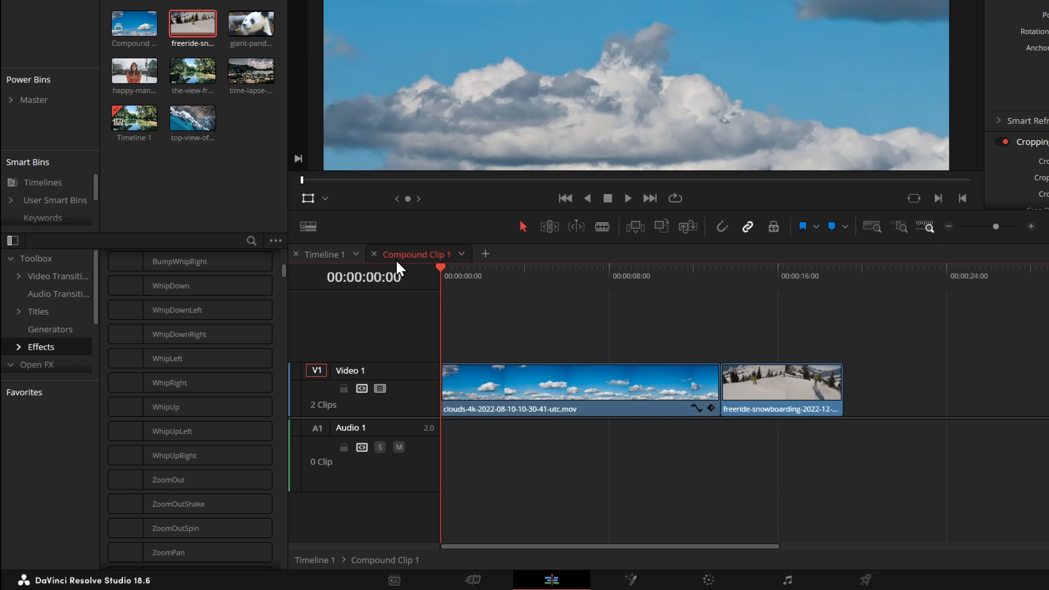
{"action": "left_click", "coordinate": [330, 256]}
{"action": "left_click", "coordinate": [411, 256]}
{"action": "left_click", "coordinate": [336, 257]}
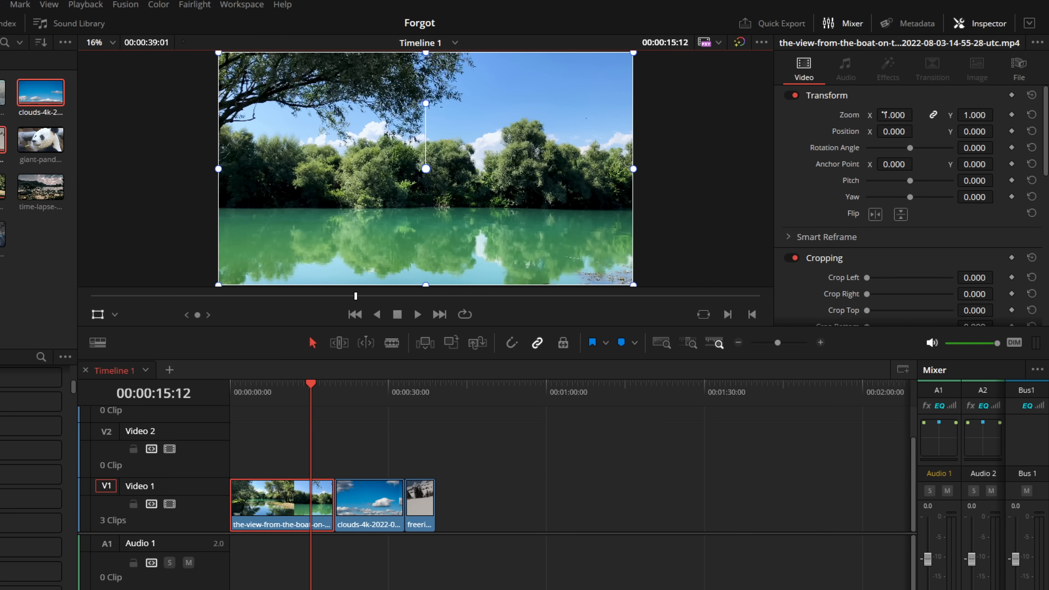
- Try fine zoom adjustments on the river clip up to about 1.38, and reset its zoom and position to default
{"action": "mouse_move", "coordinate": [884, 114]}
{"action": "left_mouse_down"}
{"action": "mouse_move", "coordinate": [911, 114]}
{"action": "mouse_move", "coordinate": [886, 115]}
{"action": "left_mouse_up"}
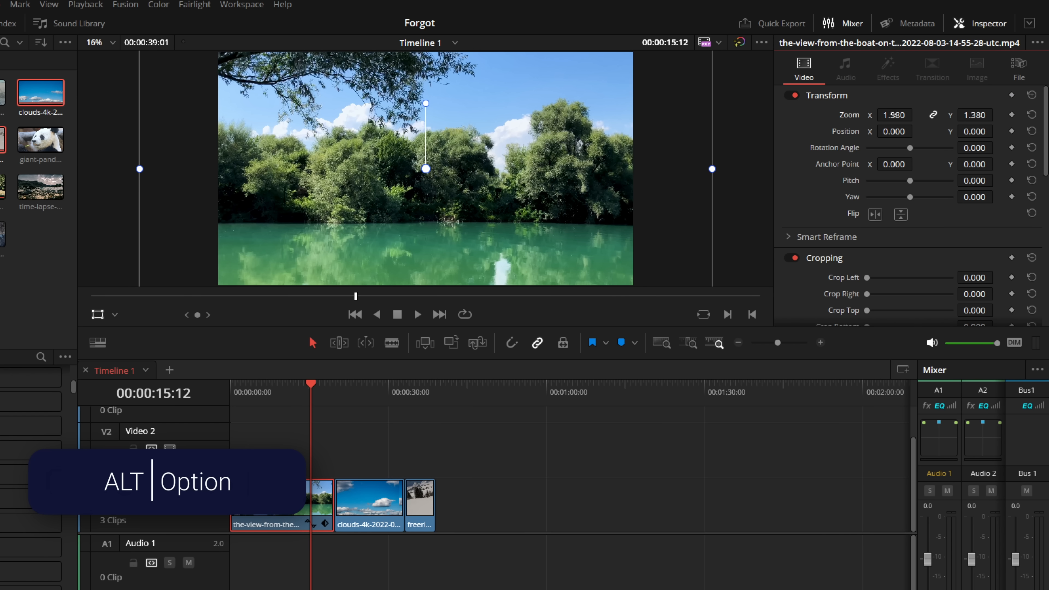
{"action": "mouse_move", "coordinate": [894, 115]}
{"action": "left_mouse_down"}
{"action": "mouse_move", "coordinate": [908, 115]}
{"action": "mouse_move", "coordinate": [880, 115]}
{"action": "mouse_move", "coordinate": [894, 115]}
{"action": "left_mouse_up"}
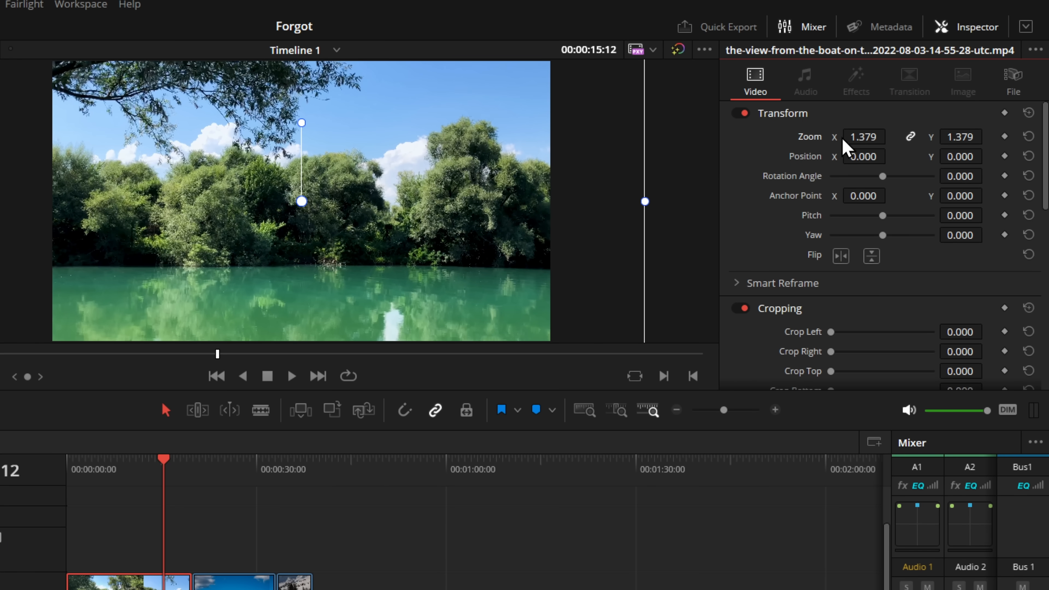
{"action": "double_click", "coordinate": [805, 139]}
{"action": "left_click_drag", "start_coordinate": [863, 157], "coordinate": [906, 248]}
{"action": "double_click", "coordinate": [801, 157]}
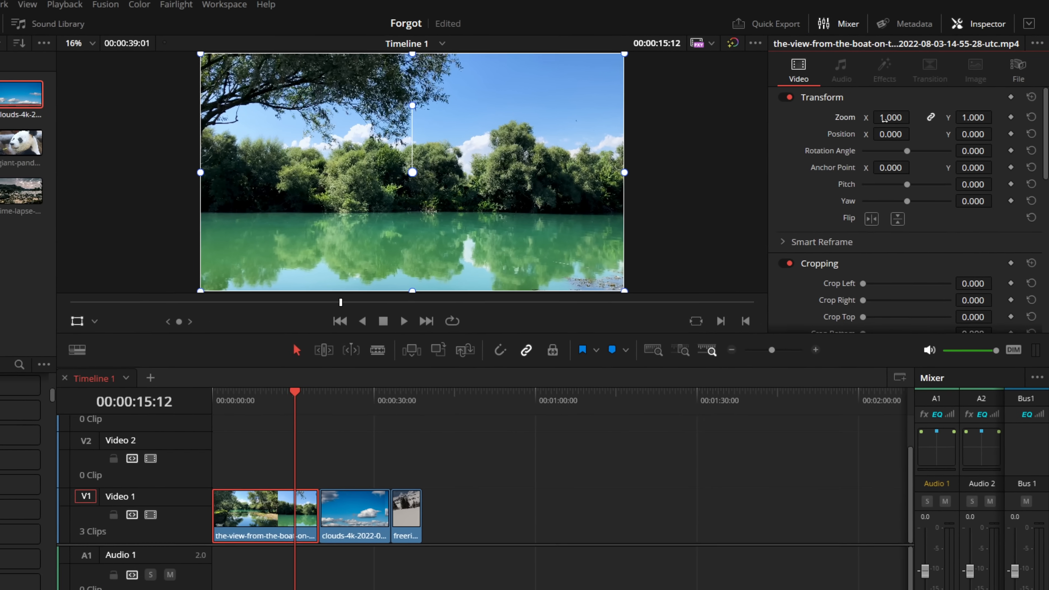
- Set the river clip's zoom to 1.400, rotation to 68.700, pitch to 0.286, yaw to 0.355, left crop to 410.400 and right crop to 674.200
{"action": "left_click_drag", "start_coordinate": [864, 137], "coordinate": [876, 138]}
{"action": "left_click_drag", "start_coordinate": [883, 177], "coordinate": [920, 194]}
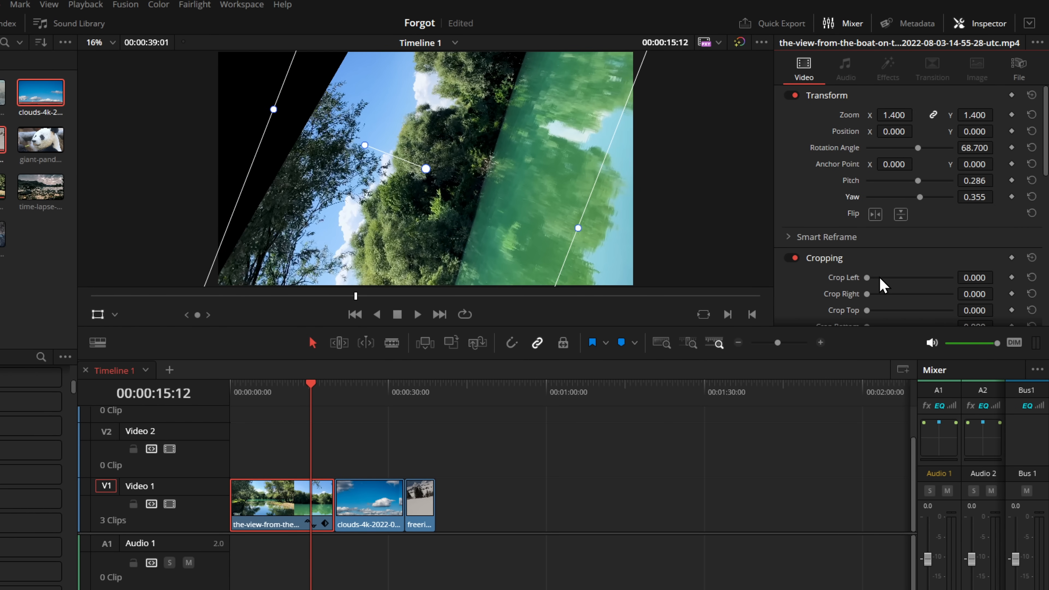
{"action": "left_click_drag", "start_coordinate": [868, 277], "coordinate": [881, 295]}
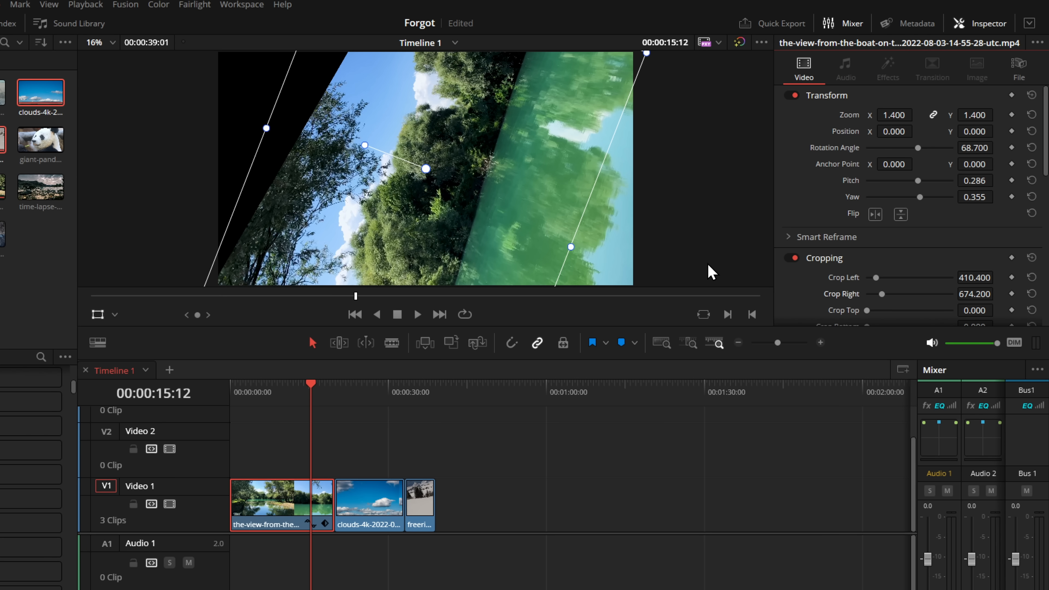
- Try deleting the river clip from Video 1, and undo the deletion
{"action": "left_click", "coordinate": [288, 505]}
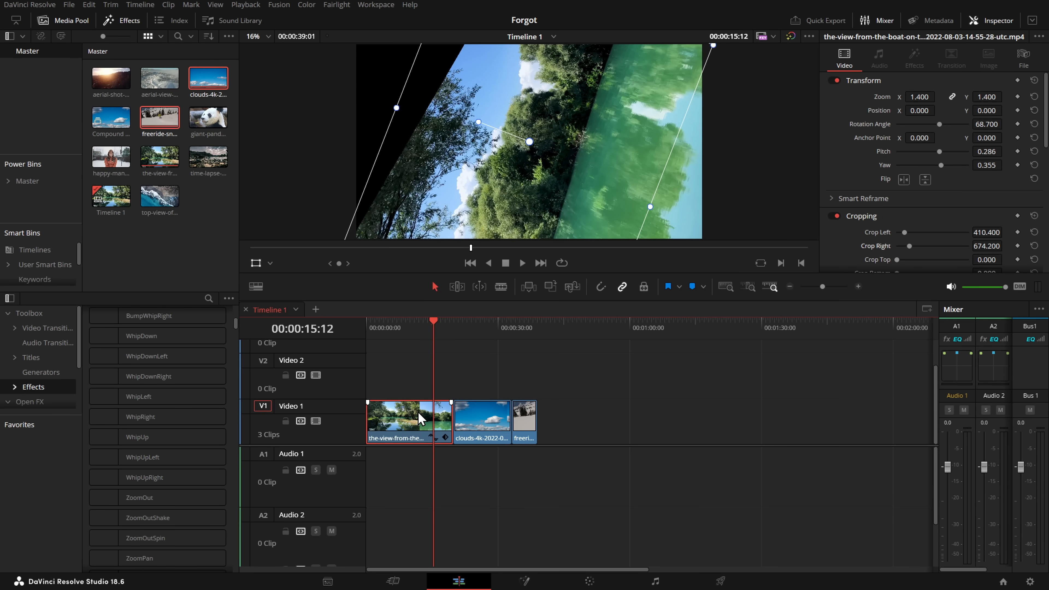
{"action": "key", "text": "BackSpace"}
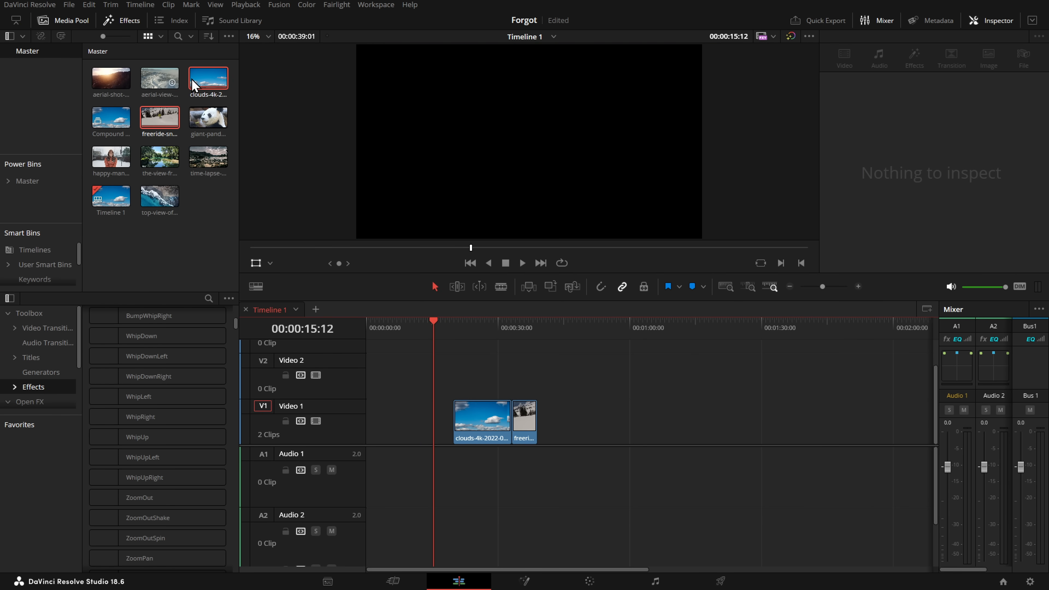
{"action": "key", "text": "ctrl+z"}
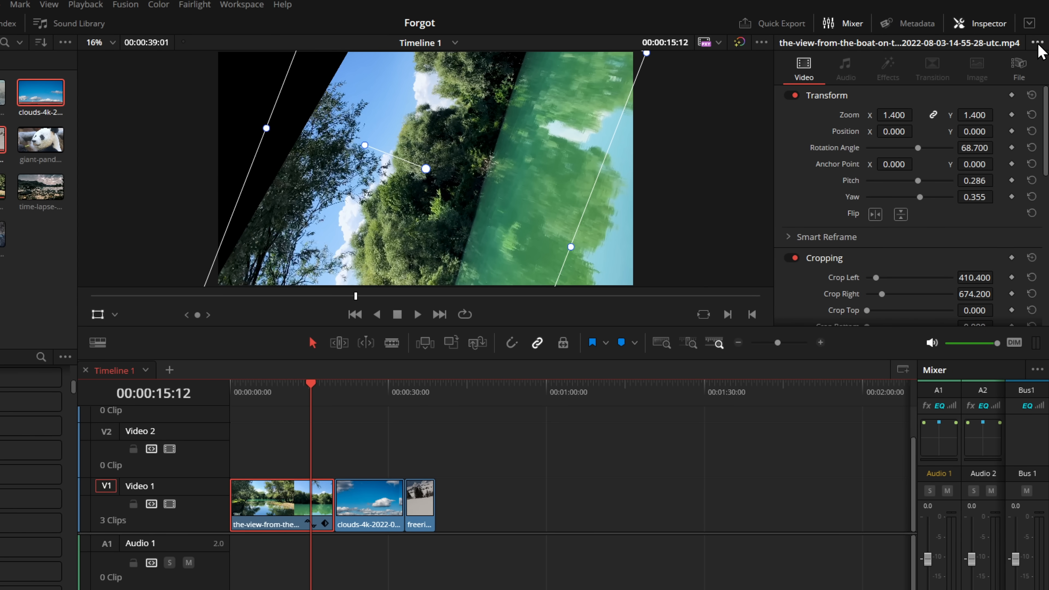
- Remove all effects from the river clip and reset all its attributes with Remove and Reset All
{"action": "left_click", "coordinate": [1037, 43]}
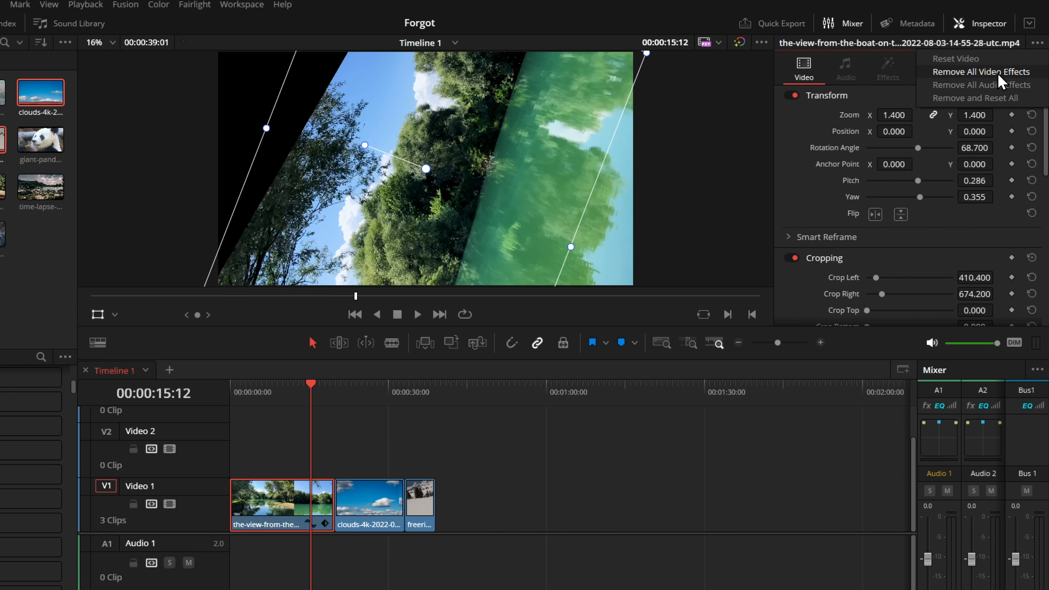
{"action": "left_click", "coordinate": [962, 100]}
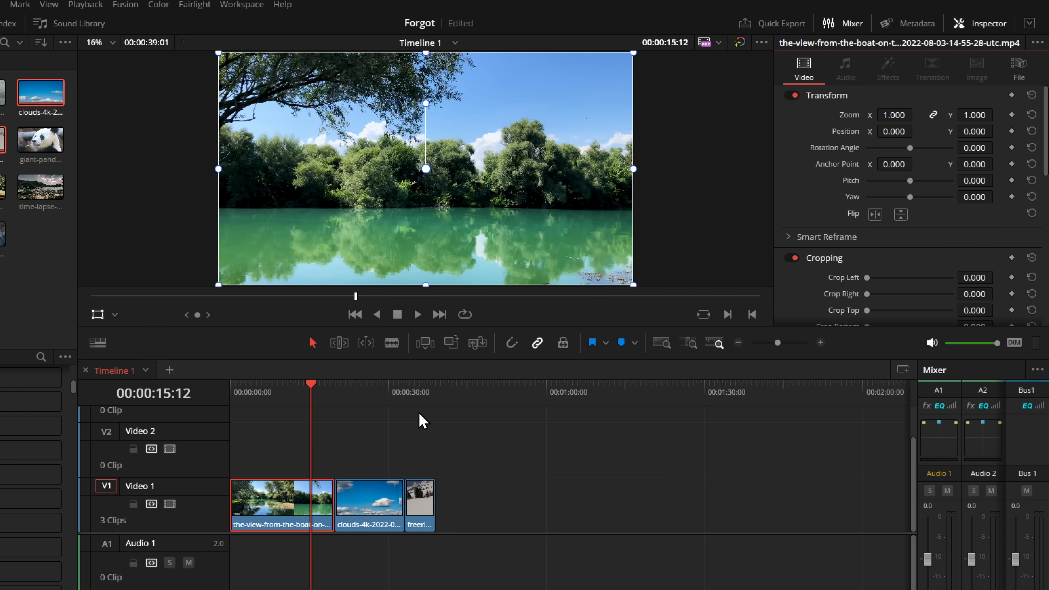
- Review the river clip's Cropping, Composite and Speed Change settings in the Inspector
{"action": "scroll", "coordinate": [930, 180], "scroll_direction": "down", "scroll_amount": 10}
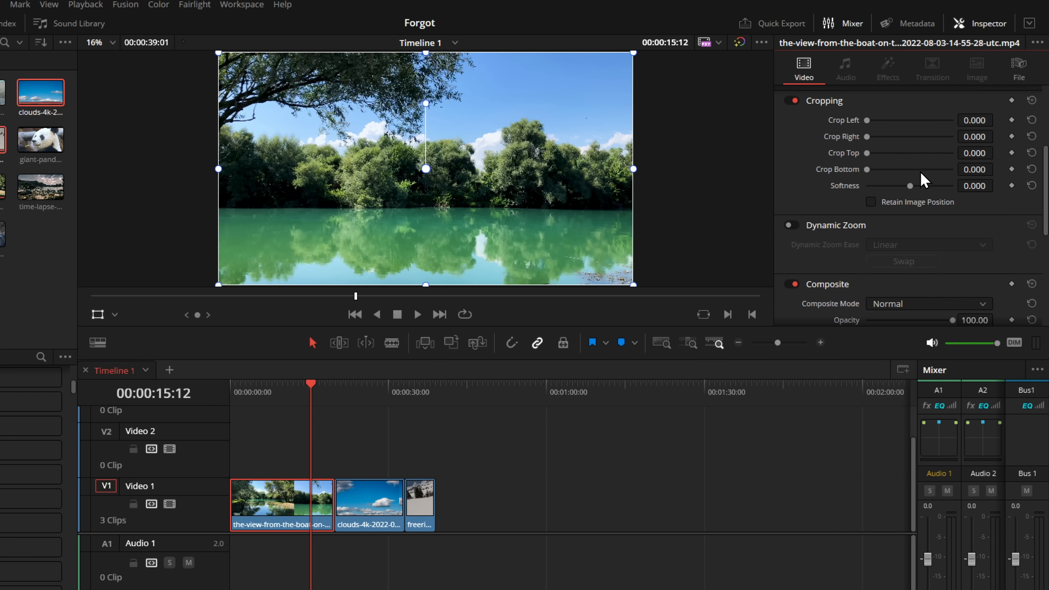
{"action": "scroll", "coordinate": [920, 174], "scroll_direction": "up", "scroll_amount": 3}
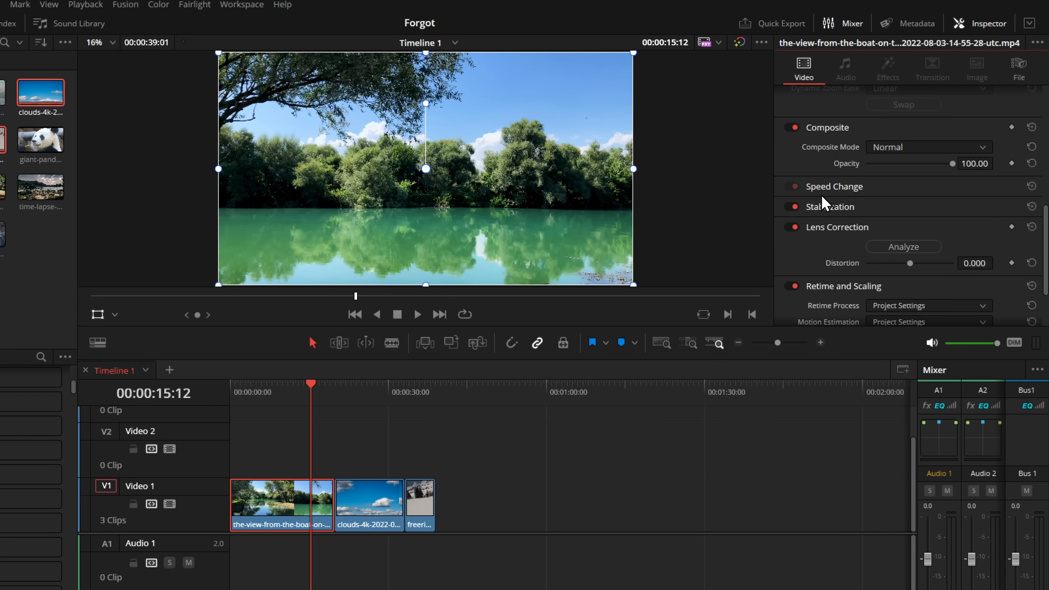
{"action": "left_click", "coordinate": [836, 187]}
{"action": "scroll", "coordinate": [838, 206], "scroll_direction": "down", "scroll_amount": 1}
{"action": "left_click", "coordinate": [828, 275]}
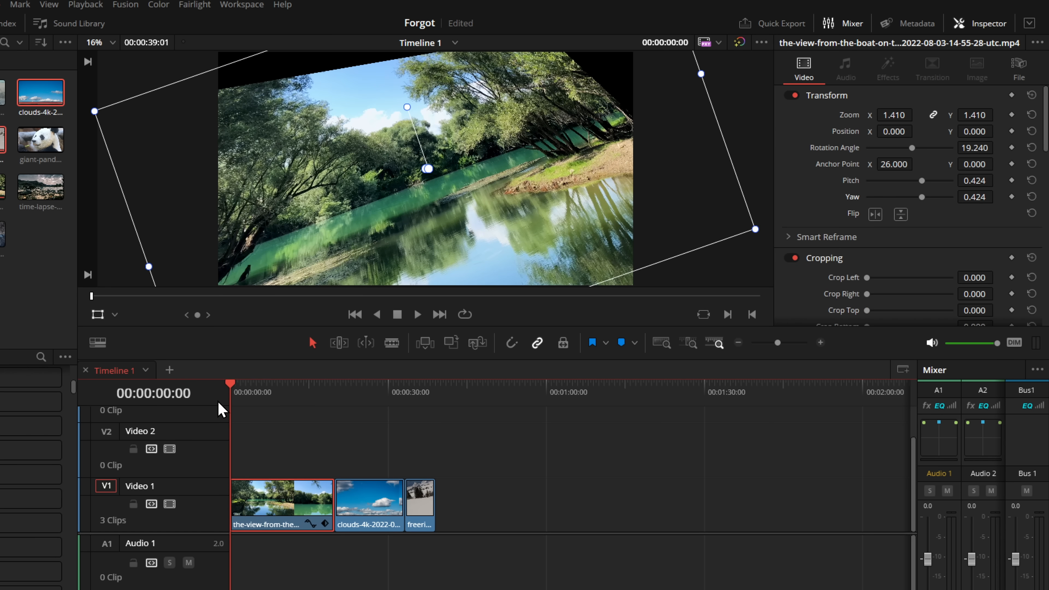
- Play the transformed river clip from its start, disable its Transform settings, and play it again for comparison
{"action": "key", "text": "space"}
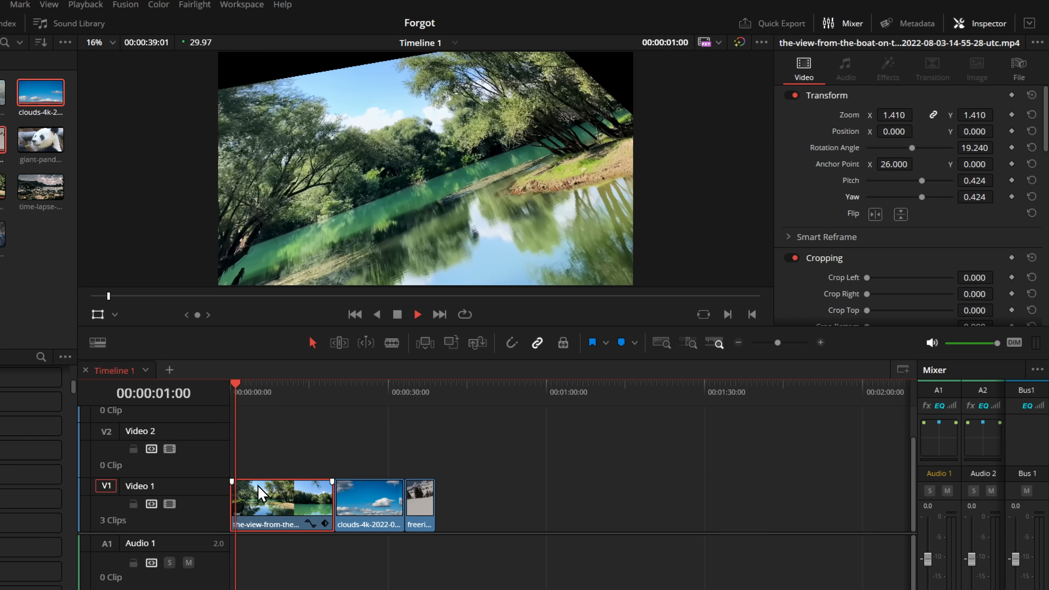
{"action": "key", "text": "space"}
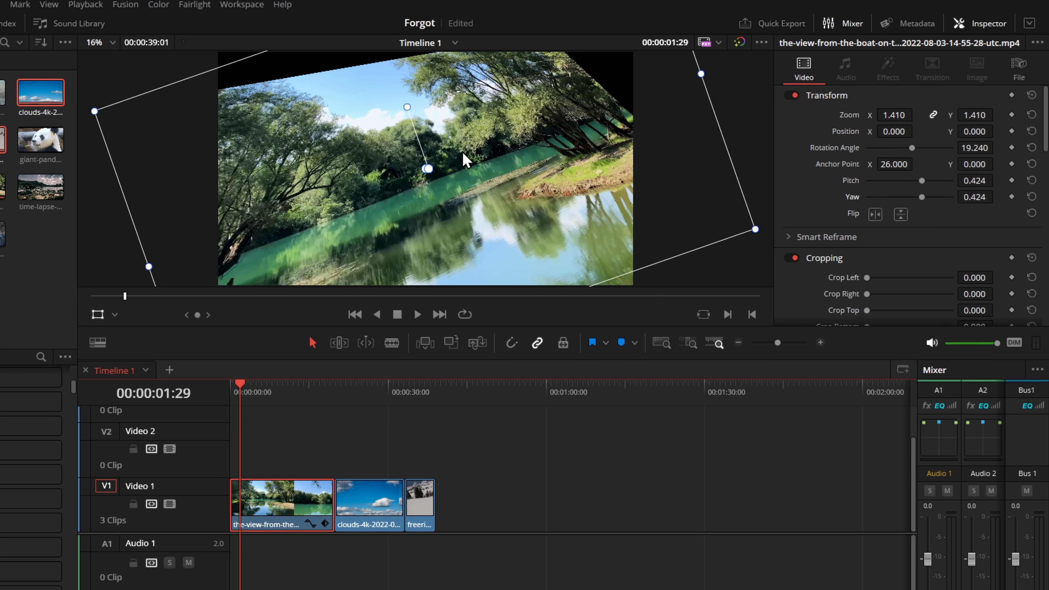
{"action": "left_click", "coordinate": [794, 96]}
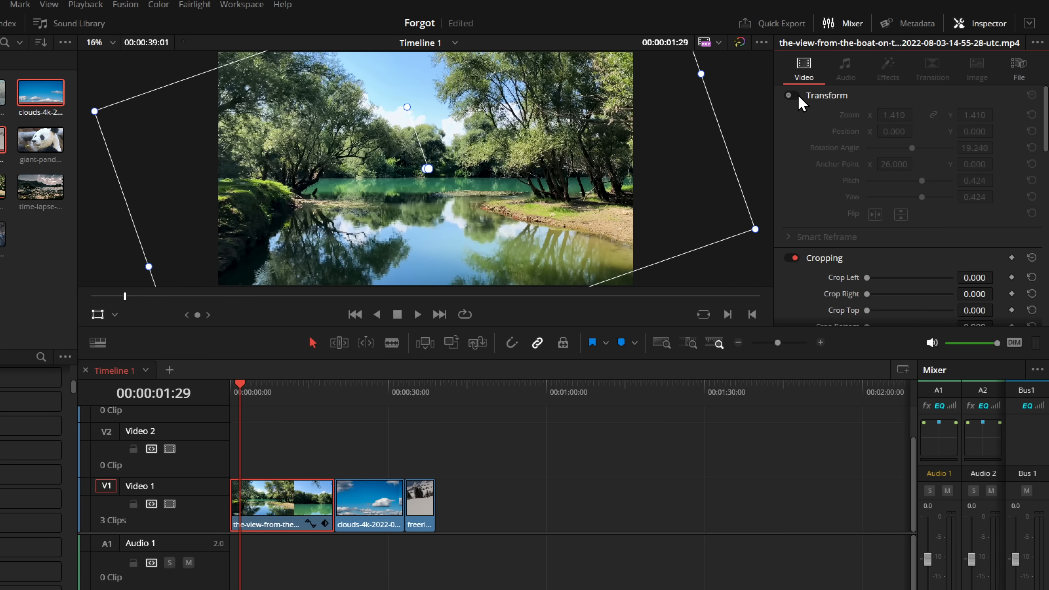
{"action": "key", "text": "space"}
{"action": "key", "text": "space"}
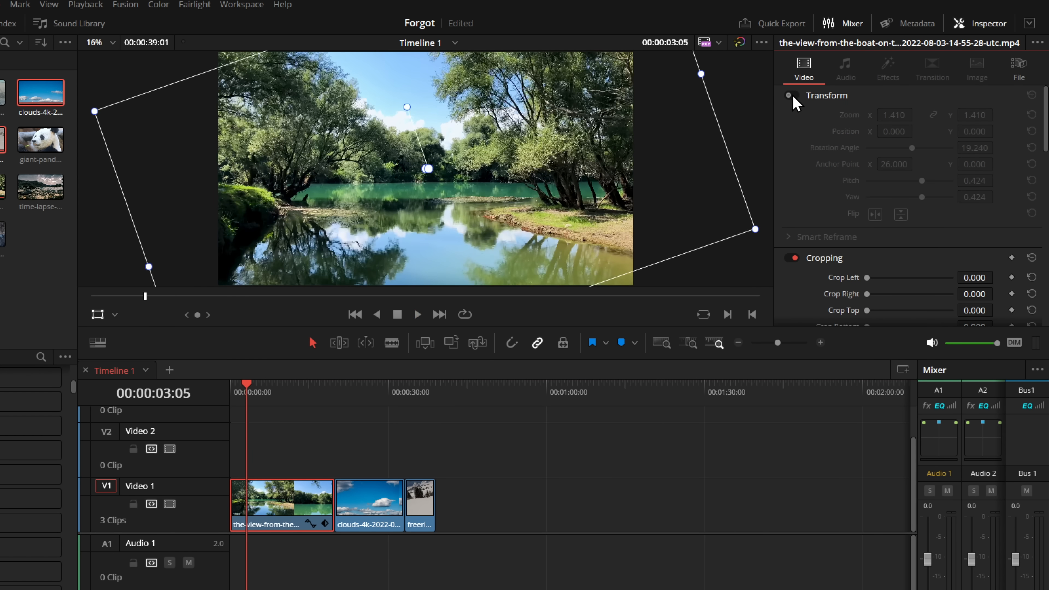
- Toggle the river clip's Transform settings on and off repeatedly to compare the original and transformed image
{"action": "left_click", "coordinate": [793, 97]}
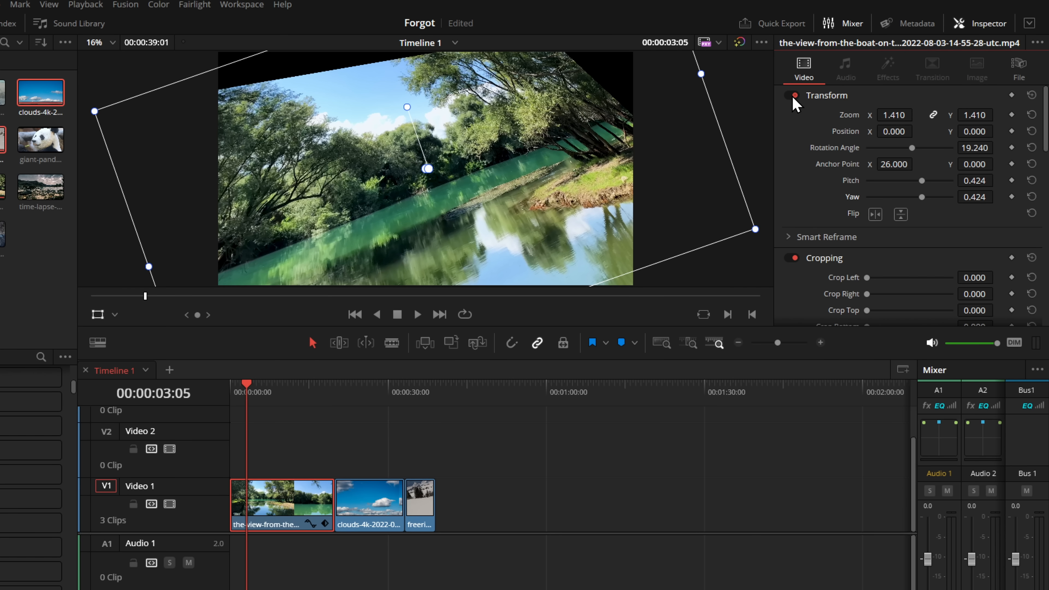
{"action": "left_click", "coordinate": [794, 96]}
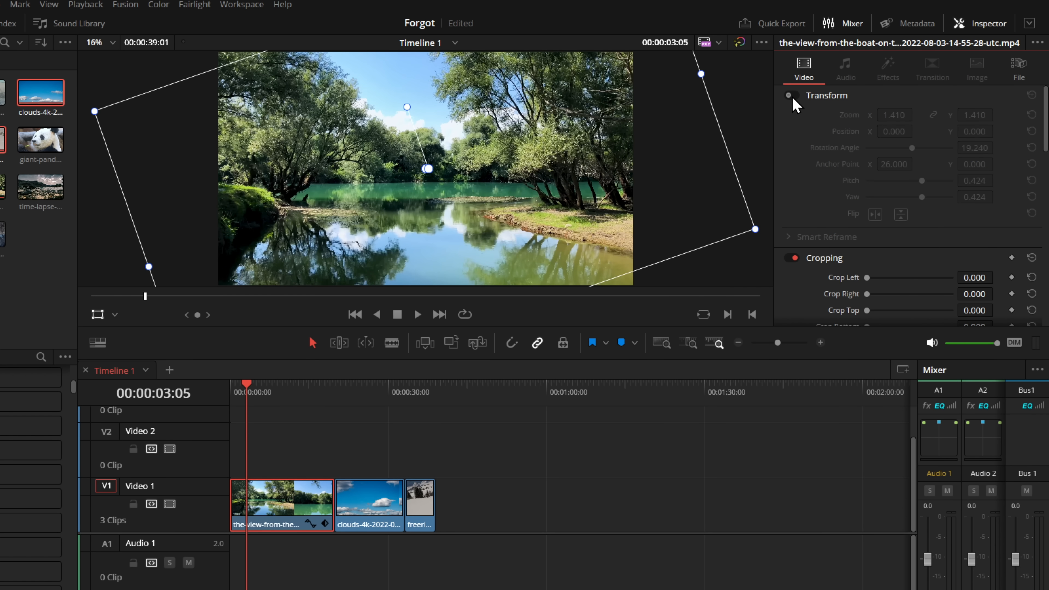
{"action": "left_click", "coordinate": [794, 96]}
{"action": "left_click", "coordinate": [794, 96]}
{"action": "left_click", "coordinate": [794, 96]}
{"action": "left_click", "coordinate": [794, 96]}
{"action": "left_click", "coordinate": [794, 96]}
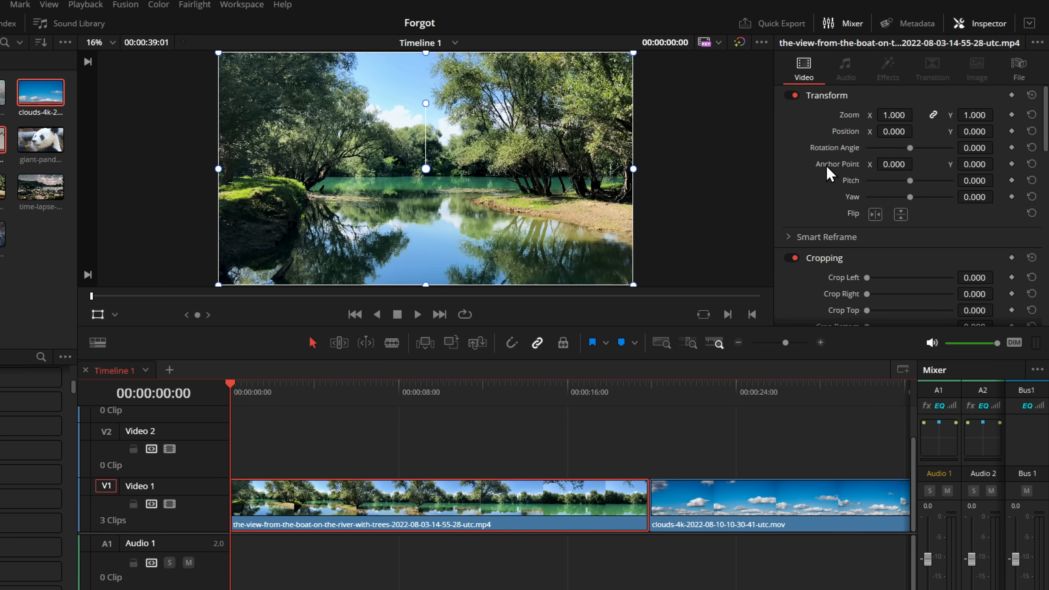
- Animate the river clip's zoom with a keyframe at 00:00:00:00 and a zoom of 2.090 at 00:00:06:24
{"action": "left_click", "coordinate": [1012, 115]}
{"action": "left_click_drag", "start_coordinate": [237, 388], "coordinate": [374, 392]}
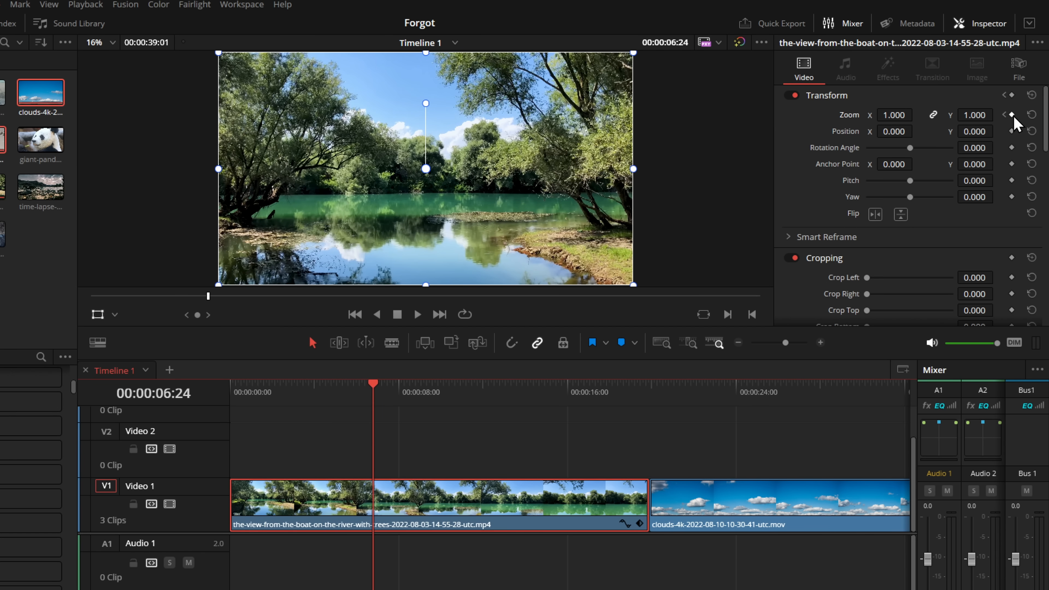
{"action": "left_click_drag", "start_coordinate": [895, 115], "coordinate": [893, 109]}
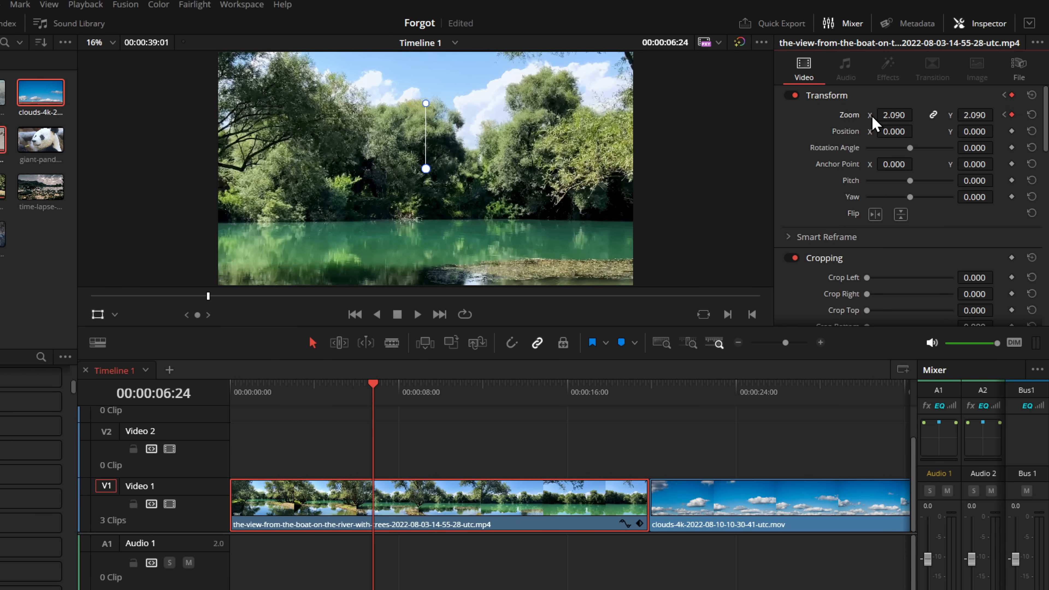
- Apply easing to the river clip's two zoom keyframes, at 00:00:06:24 and at 00:00:00:00
{"action": "left_click", "coordinate": [1004, 116]}
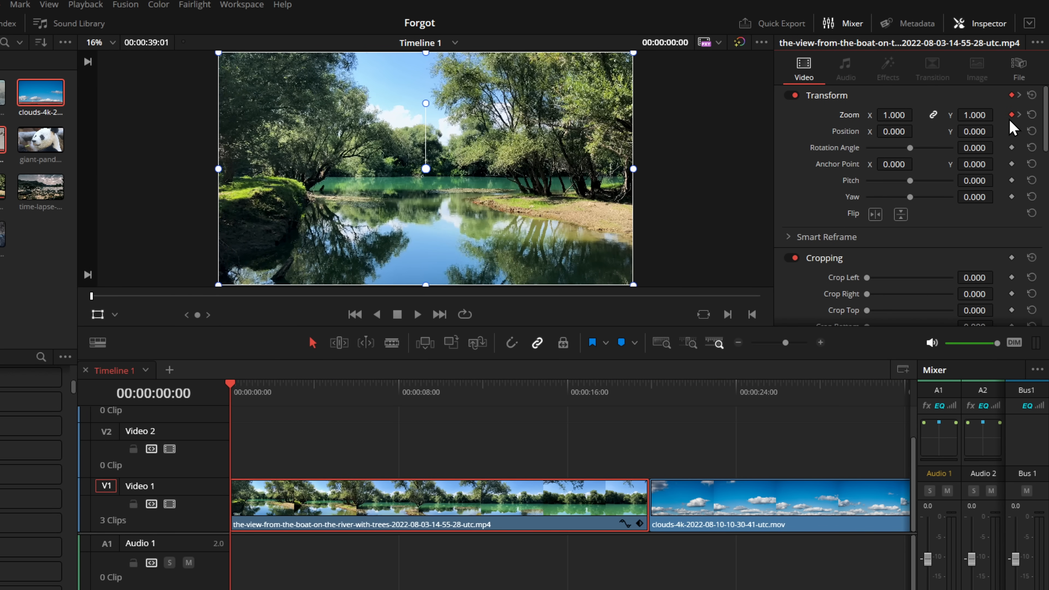
{"action": "left_click", "coordinate": [1019, 115]}
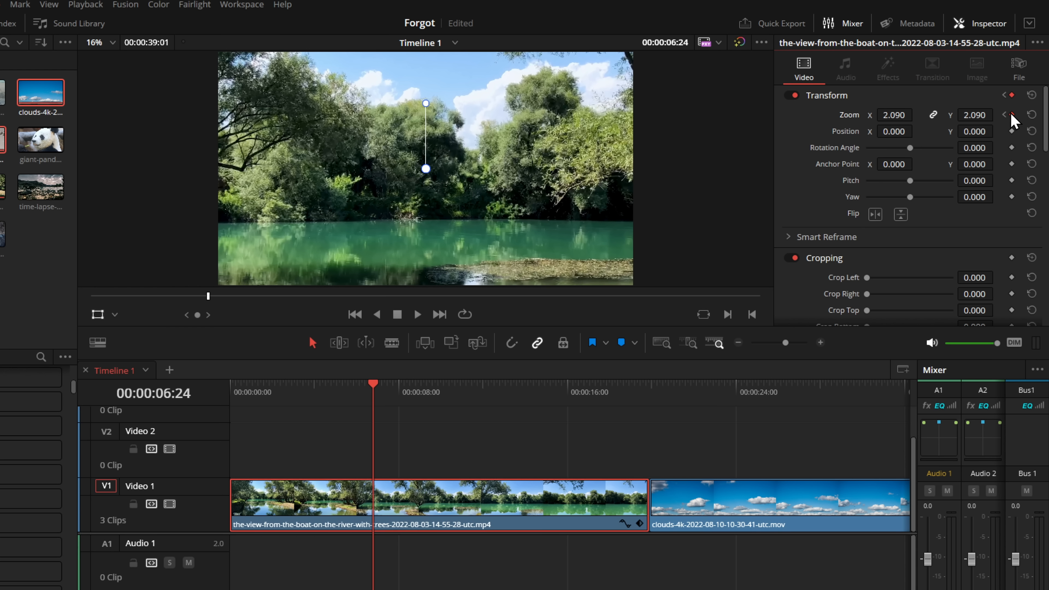
{"action": "right_click", "coordinate": [1012, 114]}
{"action": "left_click", "coordinate": [1000, 141]}
{"action": "left_click", "coordinate": [1004, 116]}
{"action": "right_click", "coordinate": [1011, 115]}
{"action": "left_click", "coordinate": [1008, 142]}
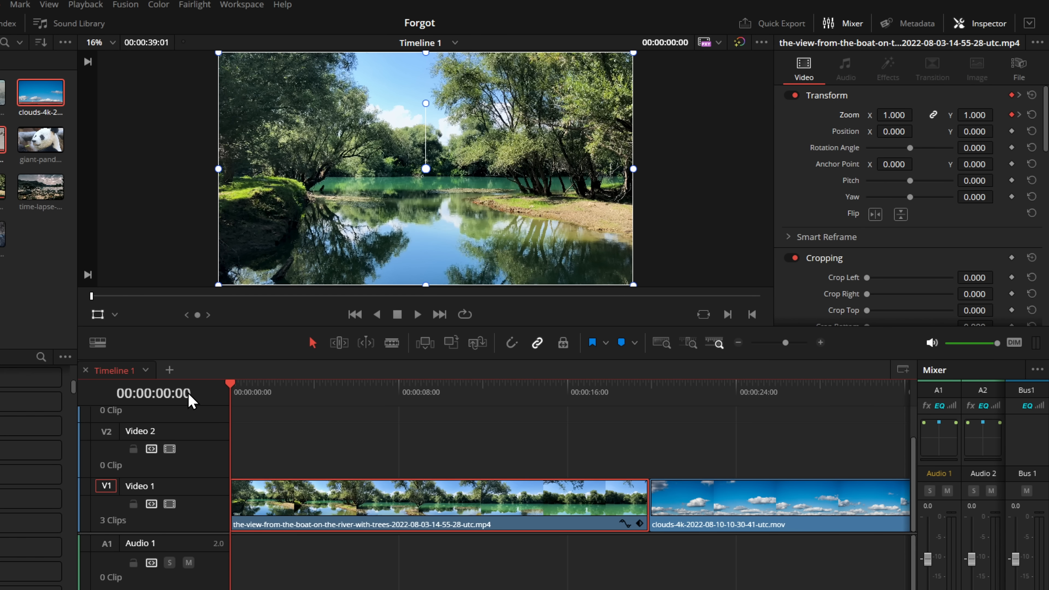
- Play the eased zoom animation from its start and open the river clip's keyframe track in the timeline
{"action": "key", "text": "space"}
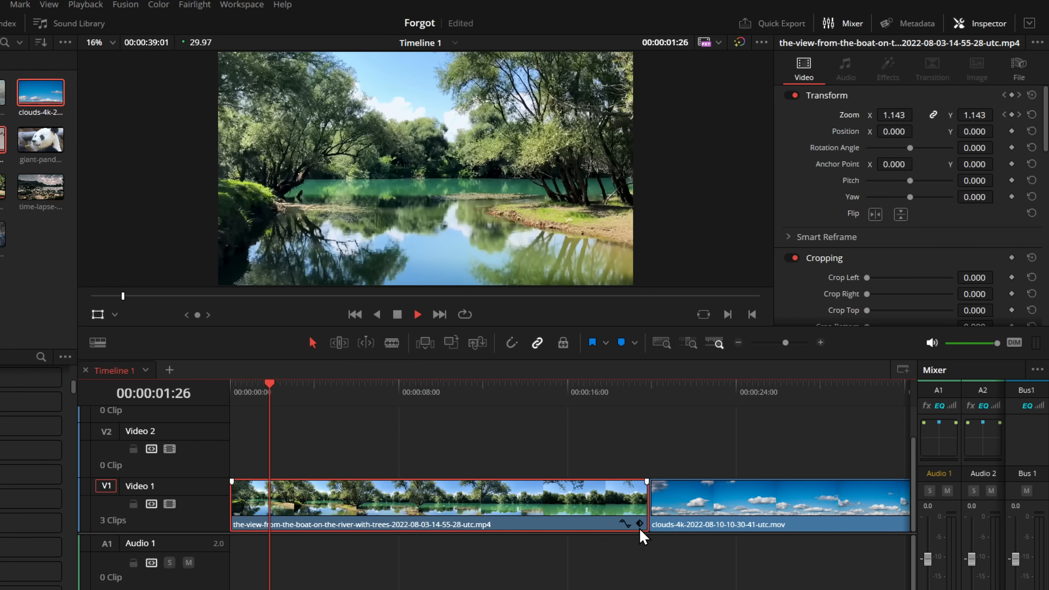
{"action": "left_click", "coordinate": [640, 524]}
{"action": "key", "text": "space"}
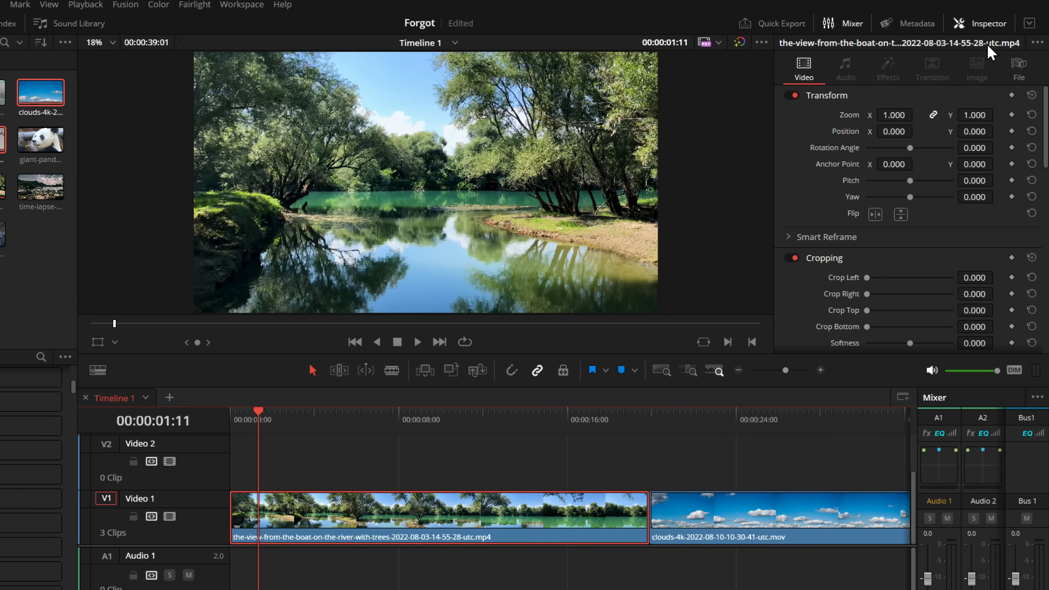
- Enable Dynamic Zoom for the river clip, display its viewer overlay, and enlarge the green frame slightly
{"action": "scroll", "coordinate": [852, 169], "scroll_direction": "down", "scroll_amount": 4}
{"action": "left_click", "coordinate": [793, 225]}
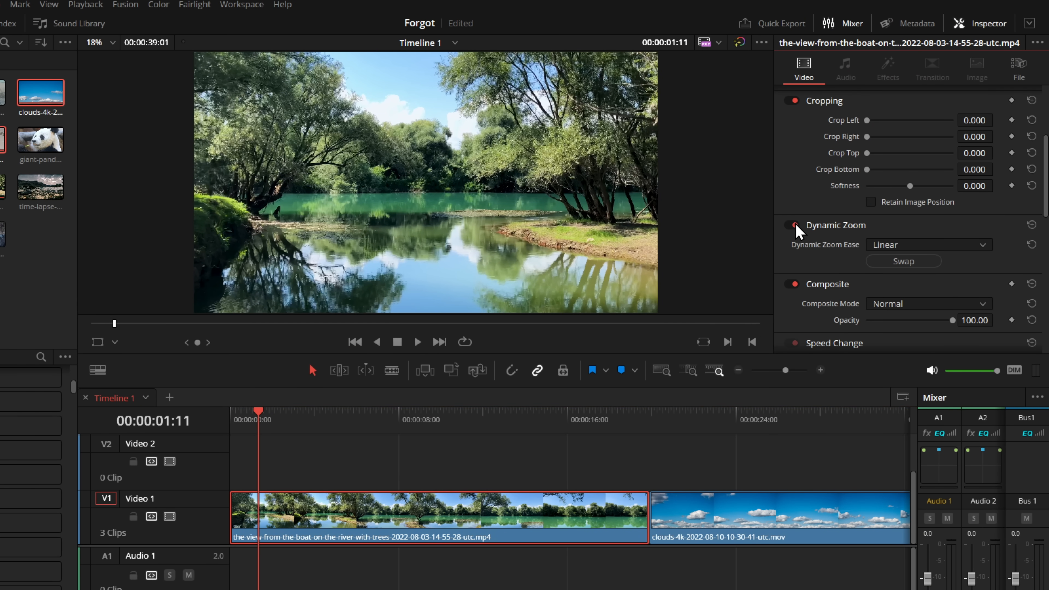
{"action": "left_click", "coordinate": [115, 343]}
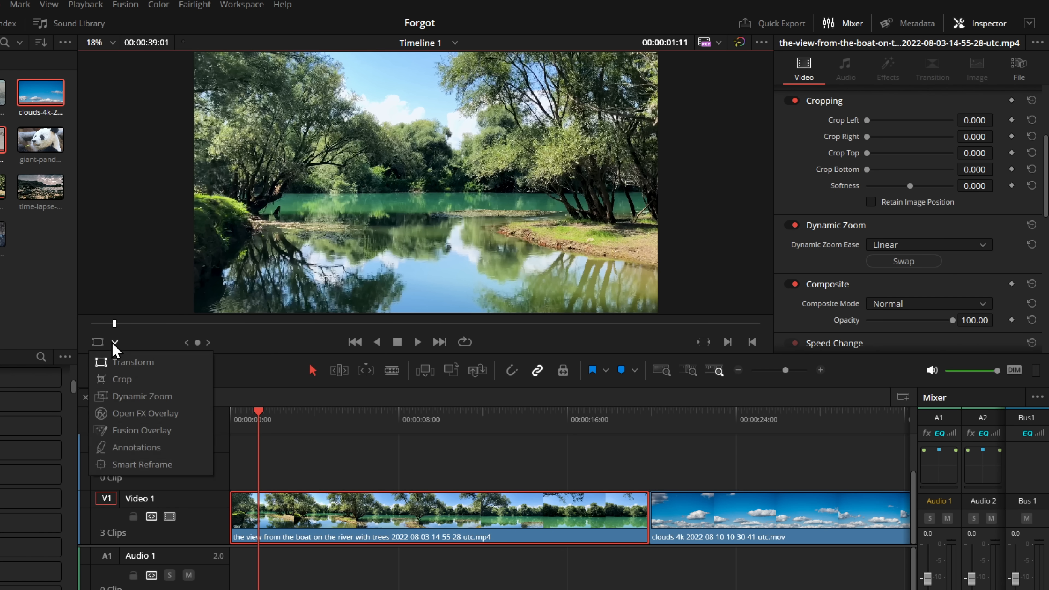
{"action": "left_click", "coordinate": [124, 396]}
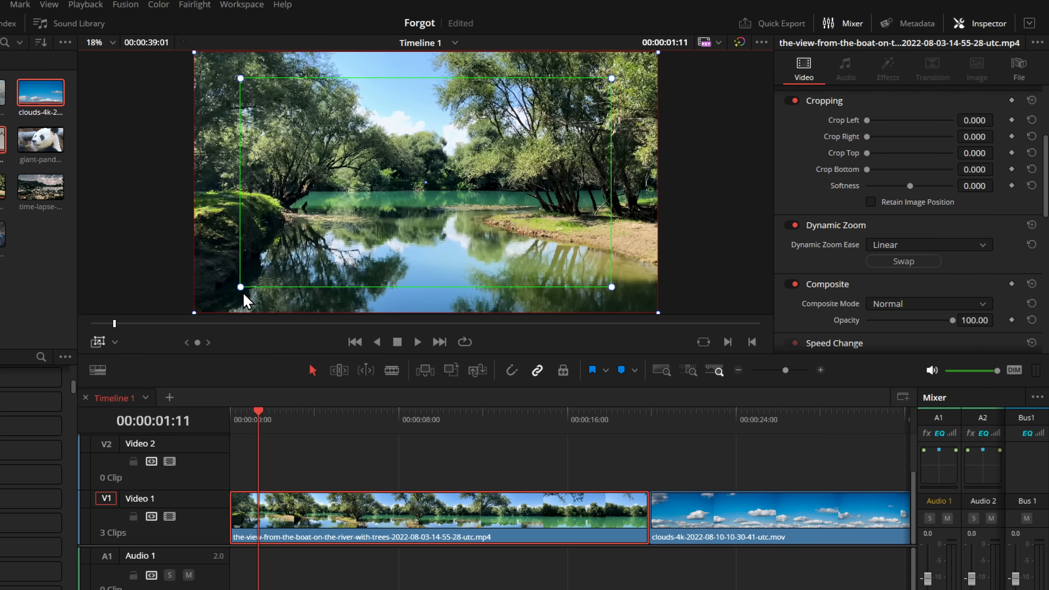
{"action": "left_click_drag", "start_coordinate": [225, 294], "coordinate": [211, 303]}
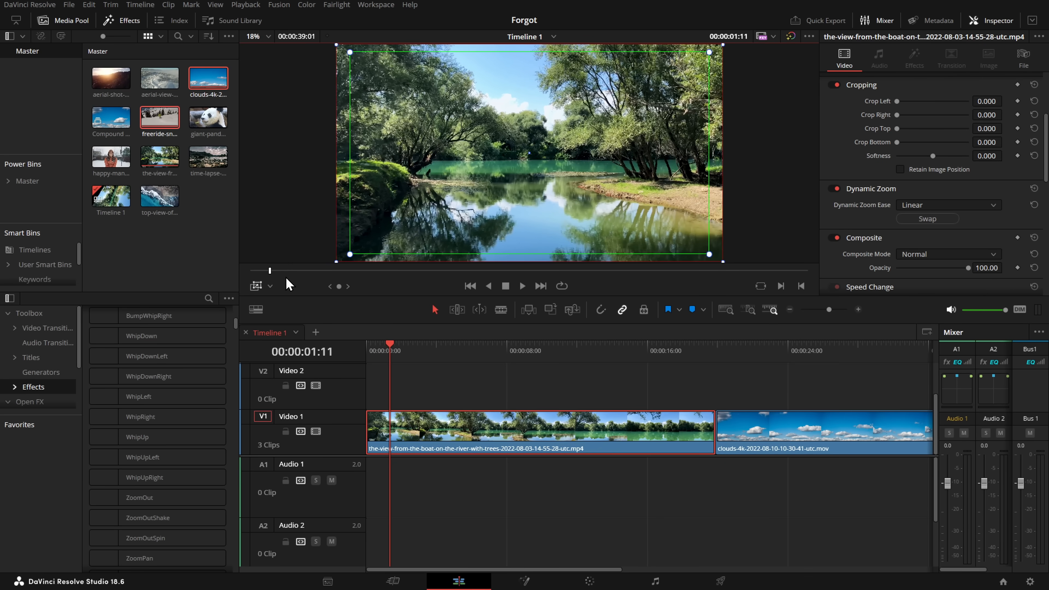
- Hide the Dynamic Zoom overlay in the viewer and disable Dynamic Zoom for the river clip
{"action": "left_click", "coordinate": [257, 286]}
{"action": "scroll", "coordinate": [1020, 124], "scroll_direction": "up", "scroll_amount": 4}
{"action": "scroll", "coordinate": [991, 182], "scroll_direction": "down", "scroll_amount": 3}
{"action": "scroll", "coordinate": [987, 190], "scroll_direction": "down", "scroll_amount": 1}
{"action": "left_click", "coordinate": [832, 189]}
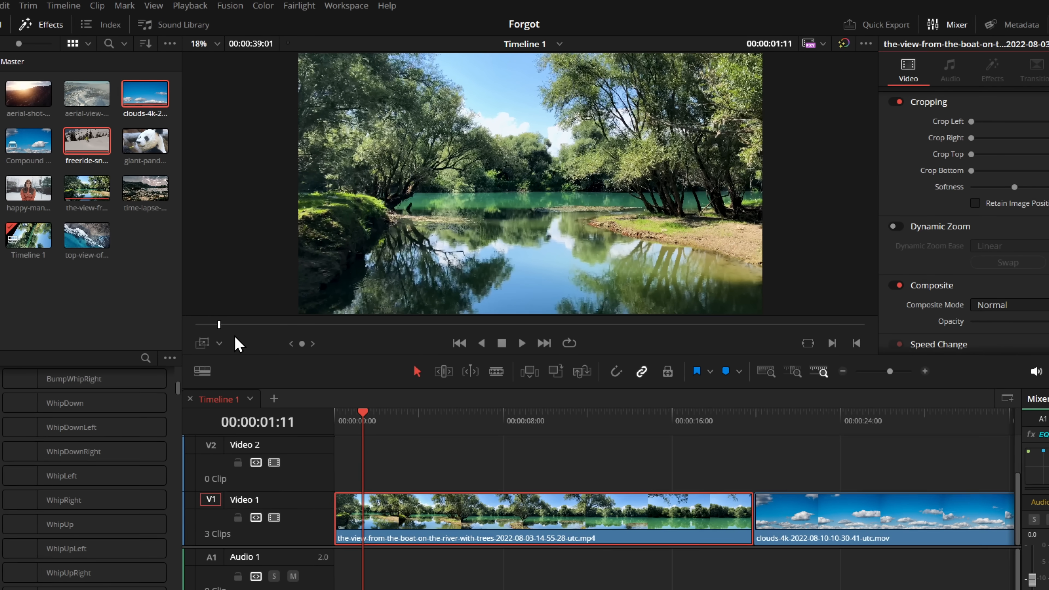
- Enlarge the green Dynamic Zoom frame slightly through the viewer overlay and play the river clip from its start
{"action": "left_click", "coordinate": [204, 347]}
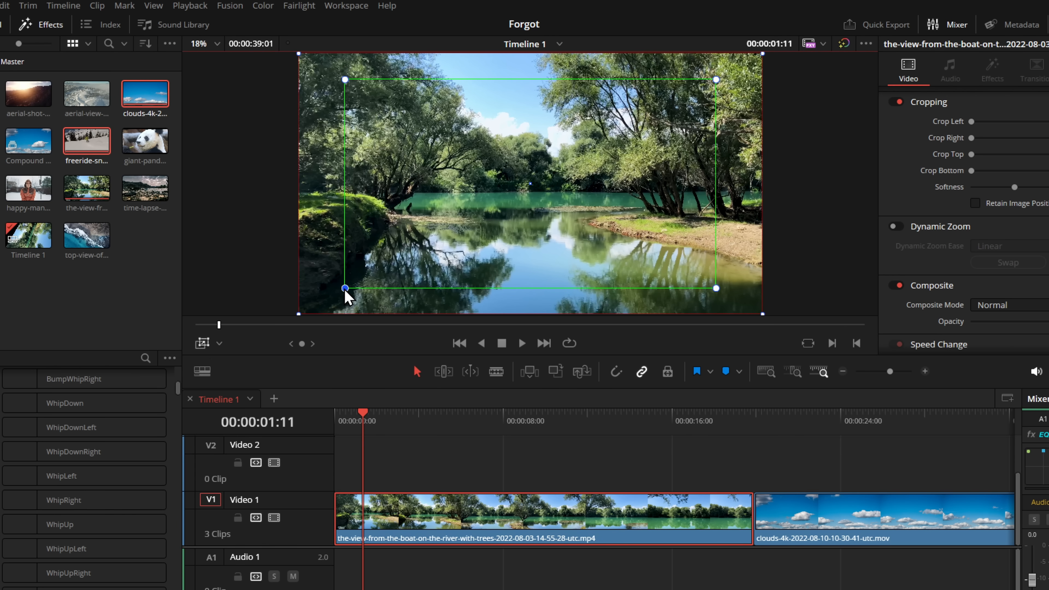
{"action": "left_click_drag", "start_coordinate": [344, 288], "coordinate": [330, 296]}
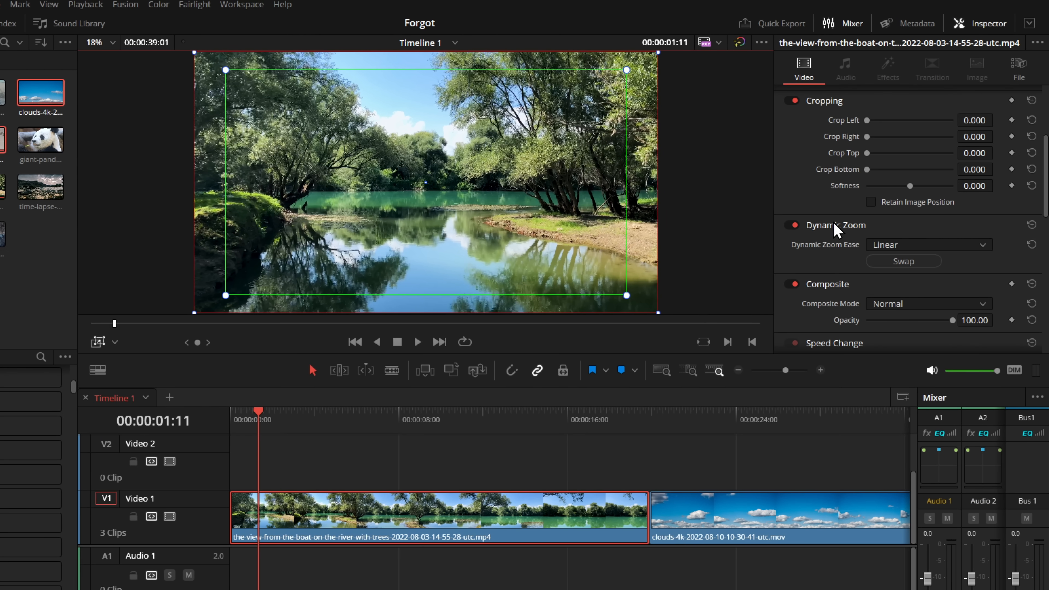
{"action": "left_click", "coordinate": [232, 418]}
{"action": "key", "text": "space"}
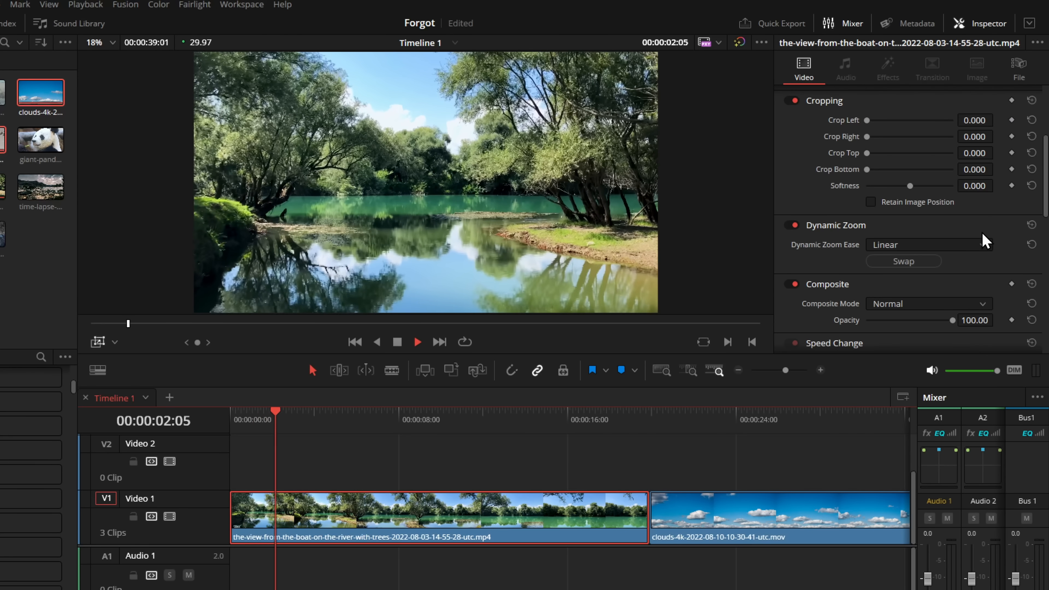
{"action": "key", "text": "space"}
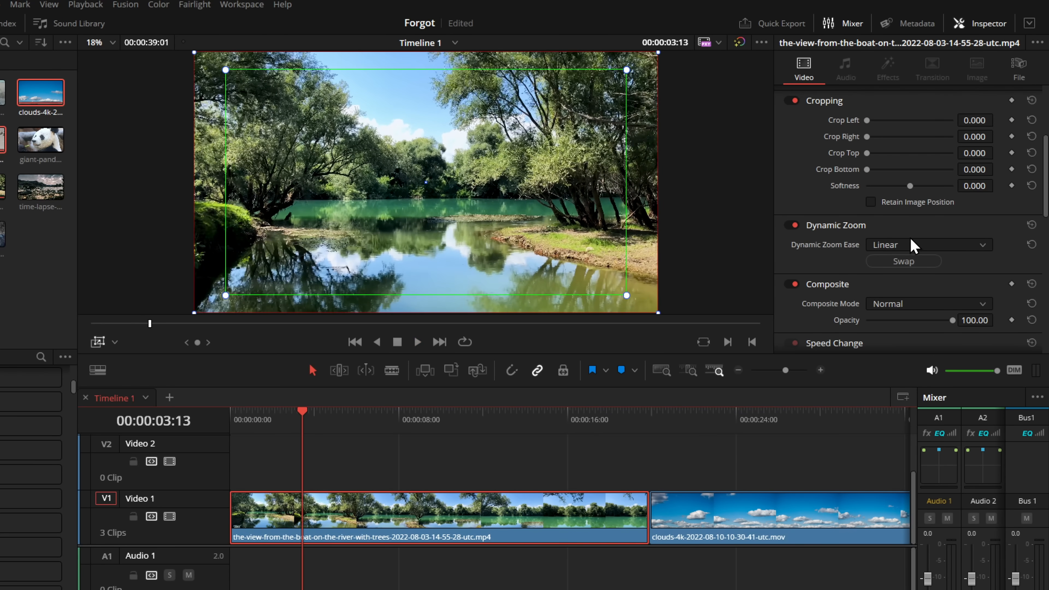
- Set the river clip's Dynamic Zoom ease to Ease In and Out and play the clip from its start
{"action": "left_click", "coordinate": [922, 245]}
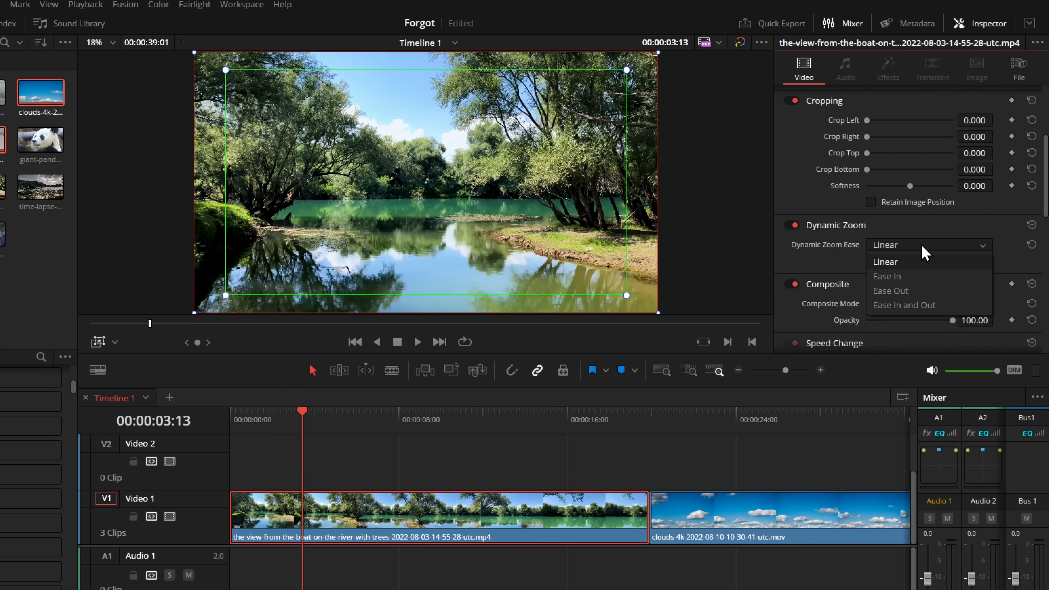
{"action": "left_click", "coordinate": [939, 244]}
{"action": "left_click", "coordinate": [394, 207]}
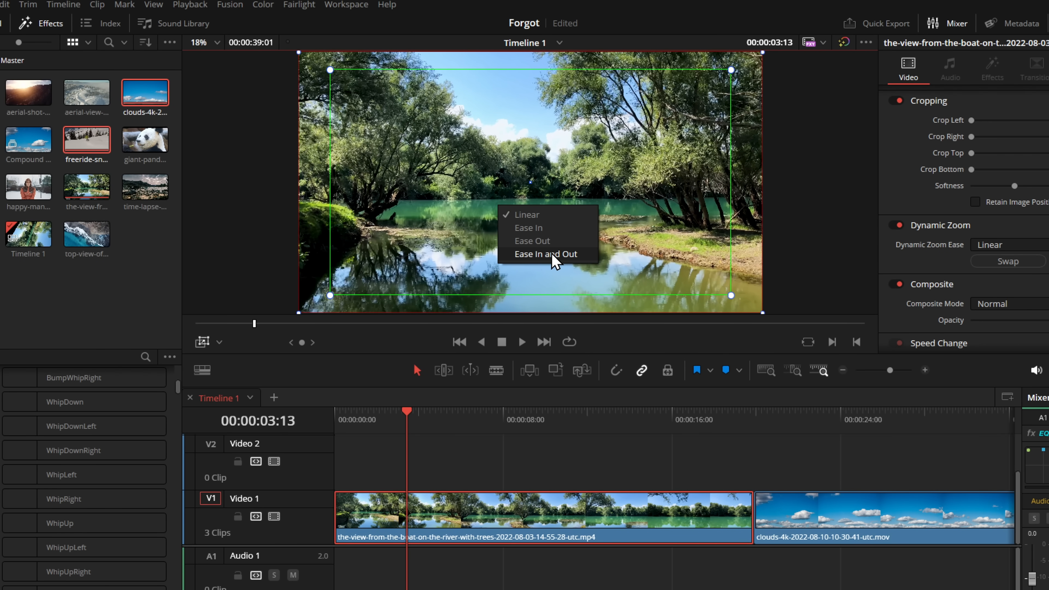
{"action": "left_click", "coordinate": [550, 254]}
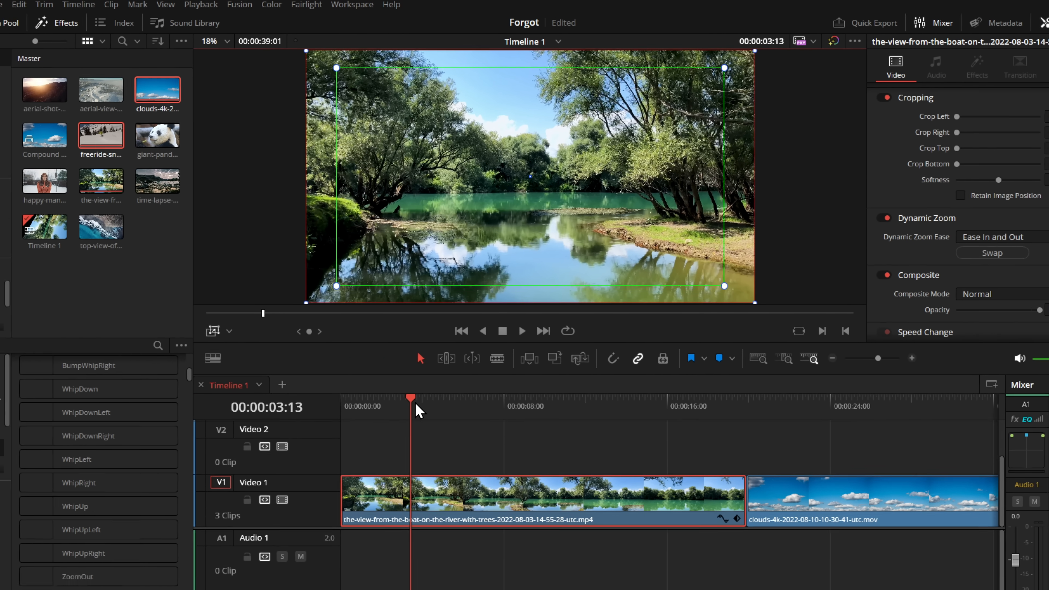
{"action": "left_click_drag", "start_coordinate": [407, 411], "coordinate": [335, 409]}
{"action": "key", "text": "space"}
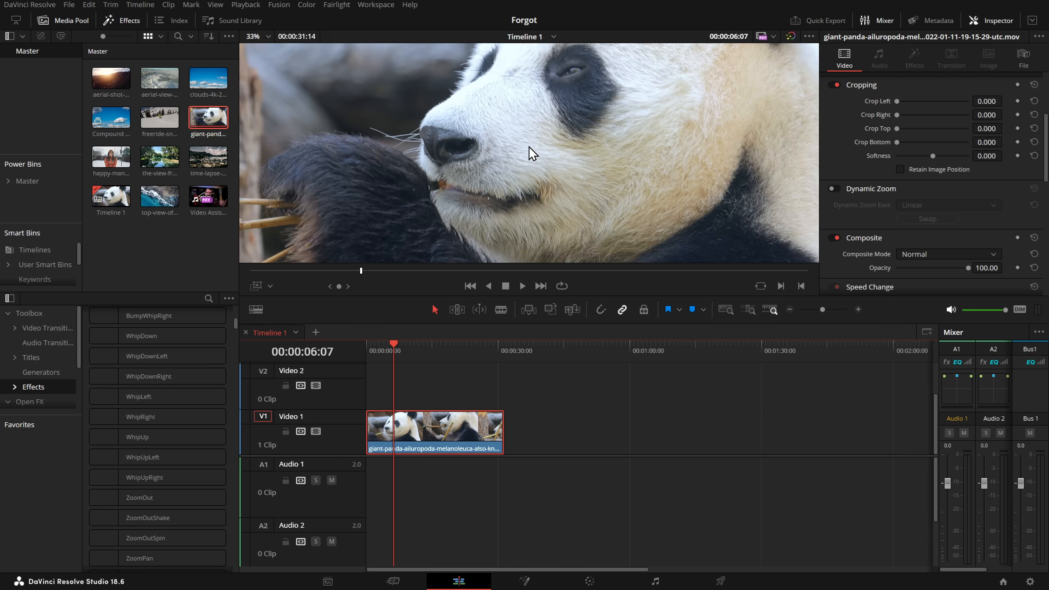
- Magnify and pan the panda image in the timeline viewer and restore the view to fit the whole frame
{"action": "scroll", "coordinate": [529, 148], "scroll_direction": "up", "scroll_amount": 2}
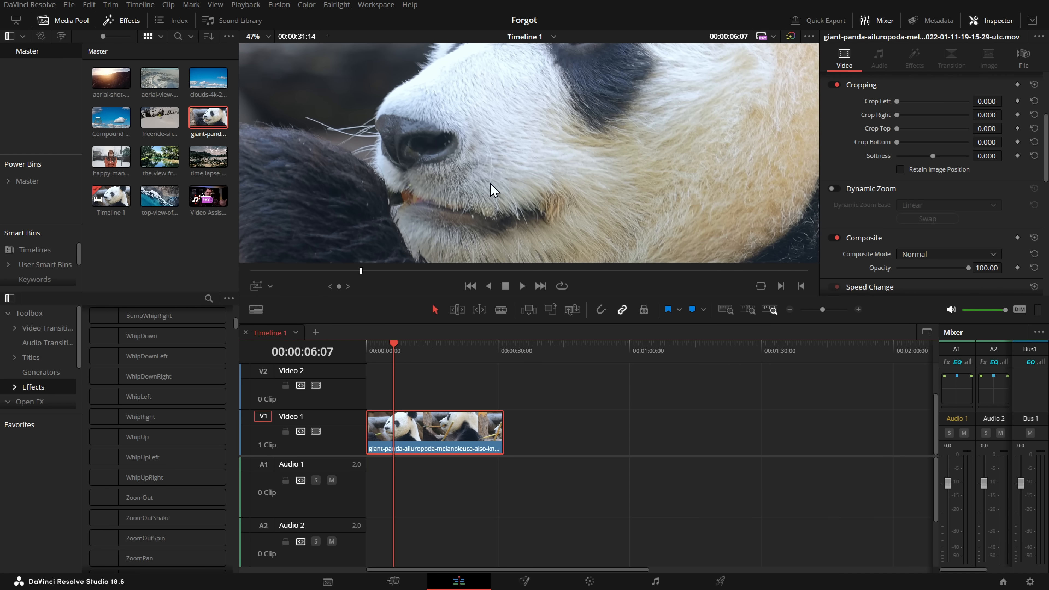
{"action": "left_click_drag", "start_coordinate": [429, 195], "coordinate": [523, 166]}
{"action": "left_click_drag", "start_coordinate": [444, 220], "coordinate": [425, 50]}
{"action": "left_click_drag", "start_coordinate": [666, 130], "coordinate": [433, 158]}
{"action": "key", "text": "z"}
{"action": "key", "text": "z"}
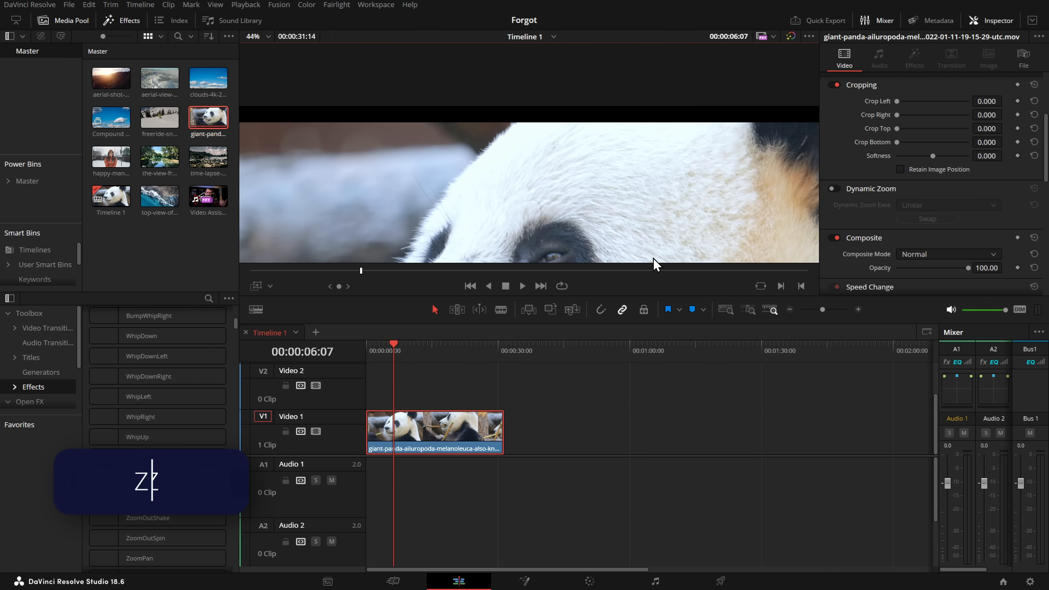
{"action": "key", "text": "z"}
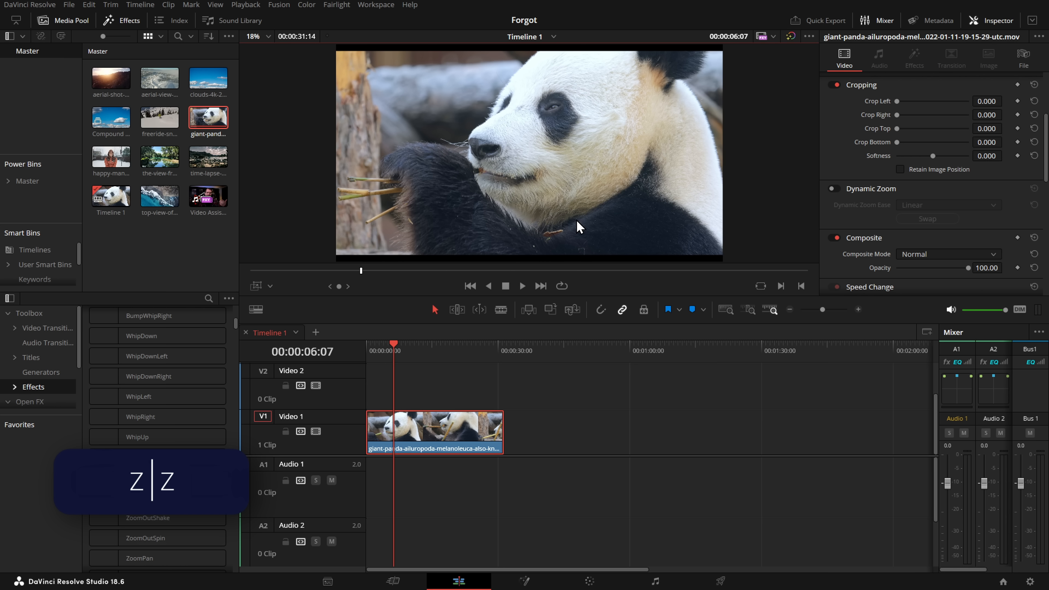
- Zoom the viewer in and out on the panda's face, pan it off-centre, and recentre the full frame
{"action": "scroll", "coordinate": [566, 186], "scroll_direction": "down", "scroll_amount": 2}
{"action": "scroll", "coordinate": [558, 192], "scroll_direction": "up", "scroll_amount": 5}
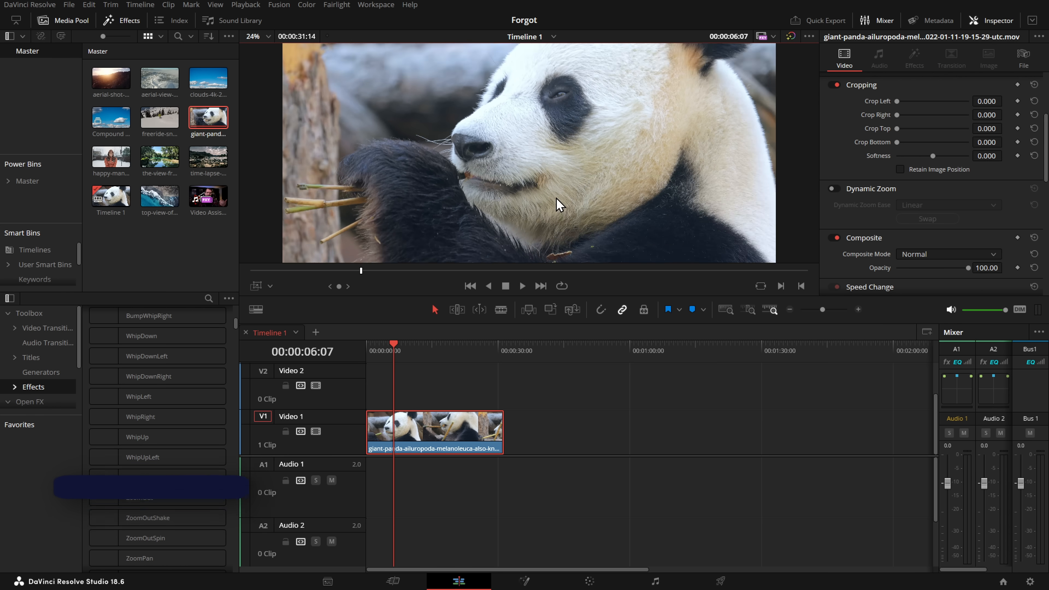
{"action": "left_click_drag", "start_coordinate": [445, 189], "coordinate": [517, 188]}
{"action": "scroll", "coordinate": [535, 191], "scroll_direction": "down", "scroll_amount": 5}
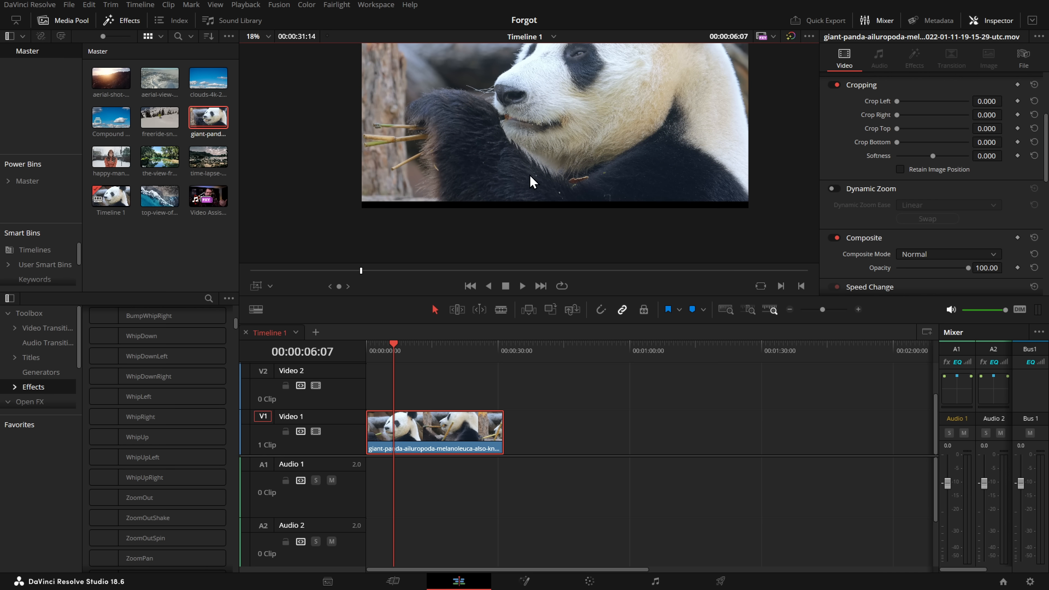
{"action": "key", "text": "z"}
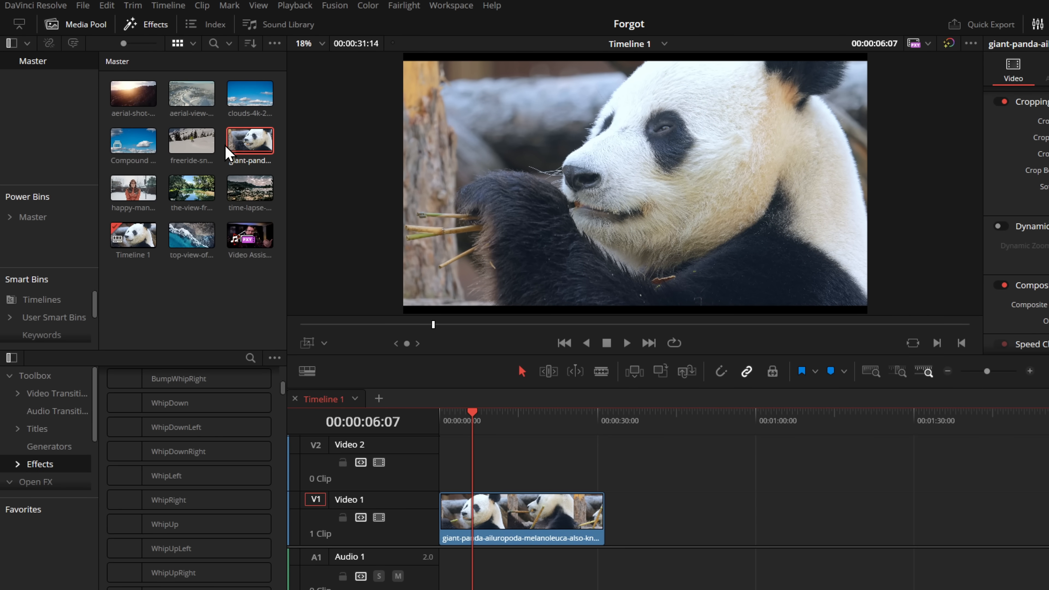
- Load the aerial view, happy man and river clips one after another into the source viewer
{"action": "left_click", "coordinate": [155, 78]}
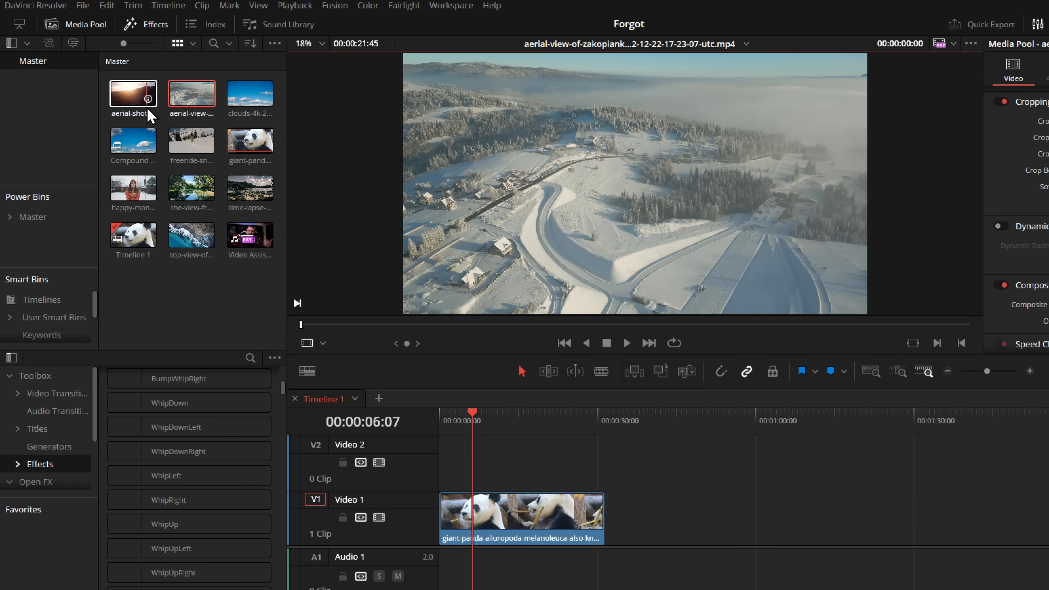
{"action": "left_click", "coordinate": [135, 187]}
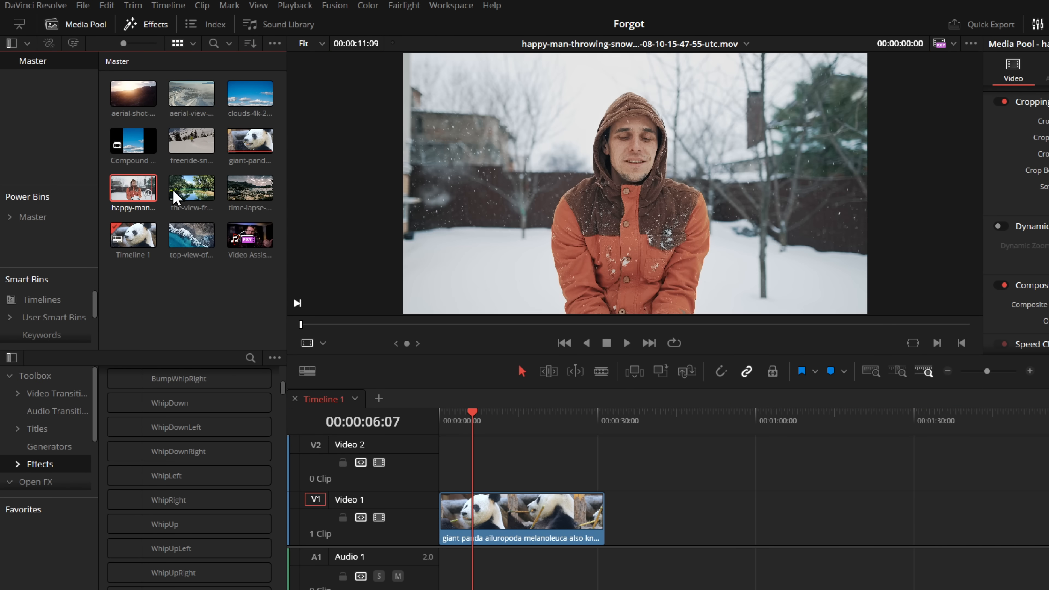
{"action": "left_click", "coordinate": [191, 183]}
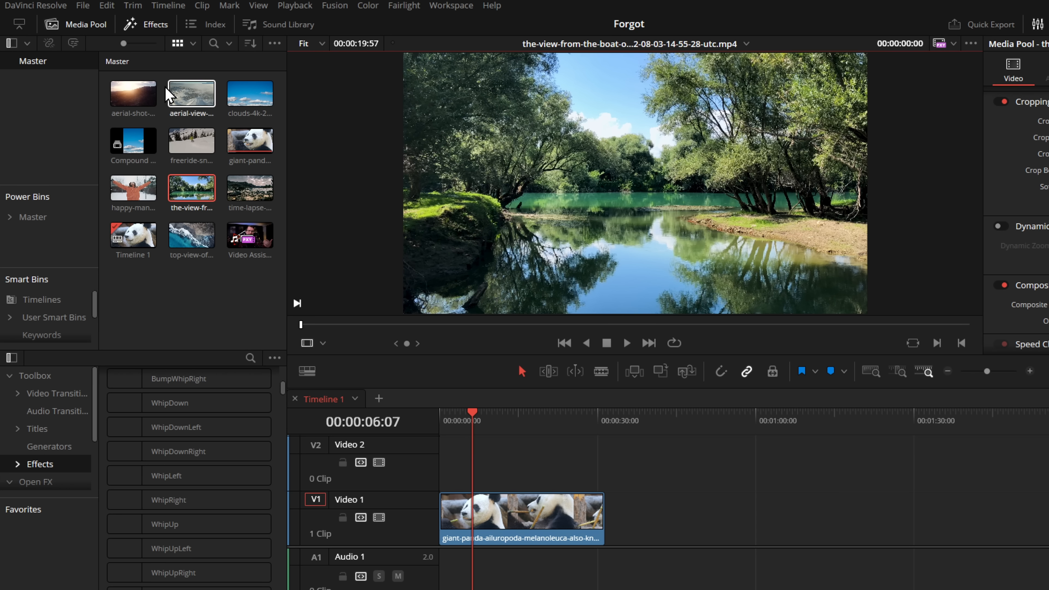
{"action": "left_click", "coordinate": [747, 44]}
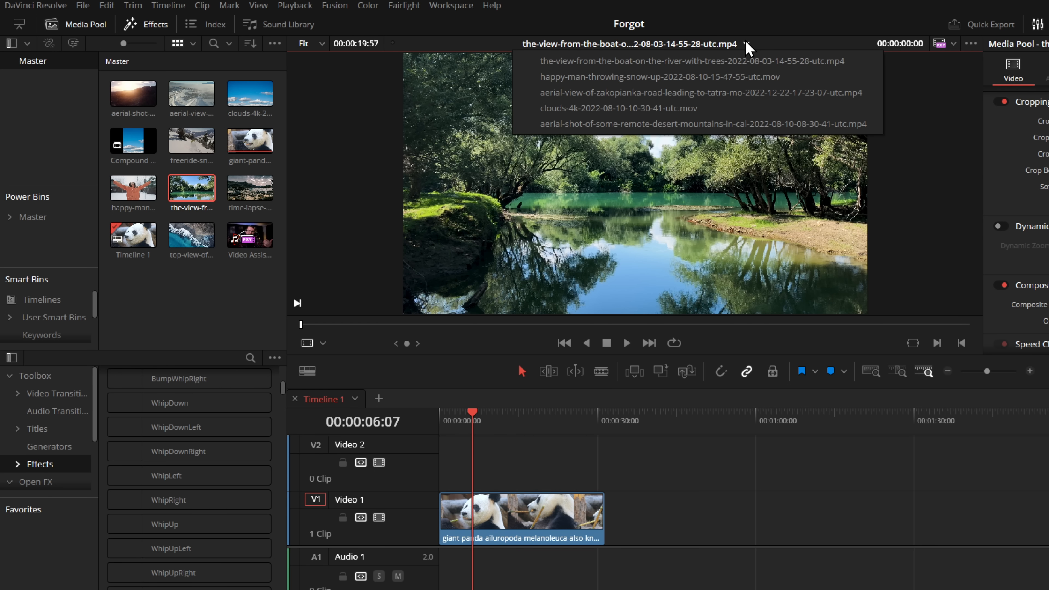
{"action": "left_click", "coordinate": [580, 109]}
{"action": "left_click_drag", "start_coordinate": [562, 202], "coordinate": [609, 536]}
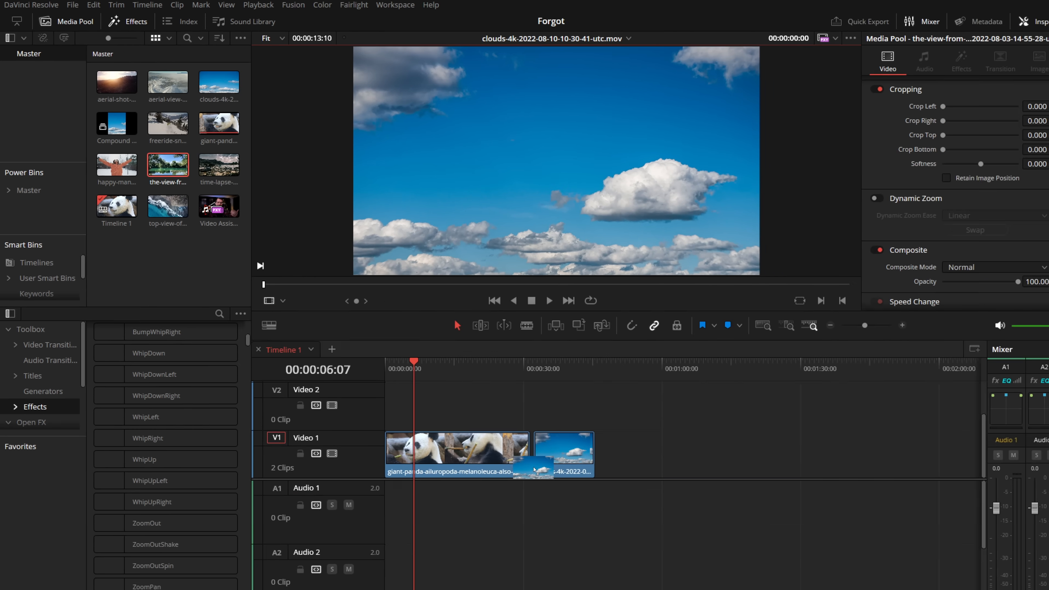
{"action": "left_click_drag", "start_coordinate": [535, 469], "coordinate": [536, 467]}
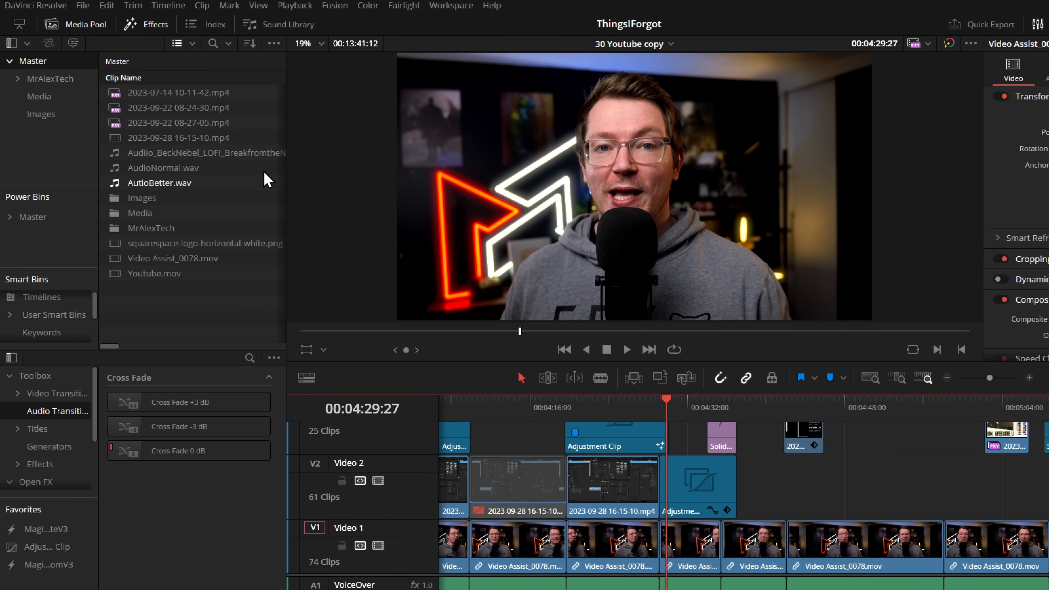
- Show the Media Pool search and set its scope to All Bins
{"action": "left_click", "coordinate": [217, 45]}
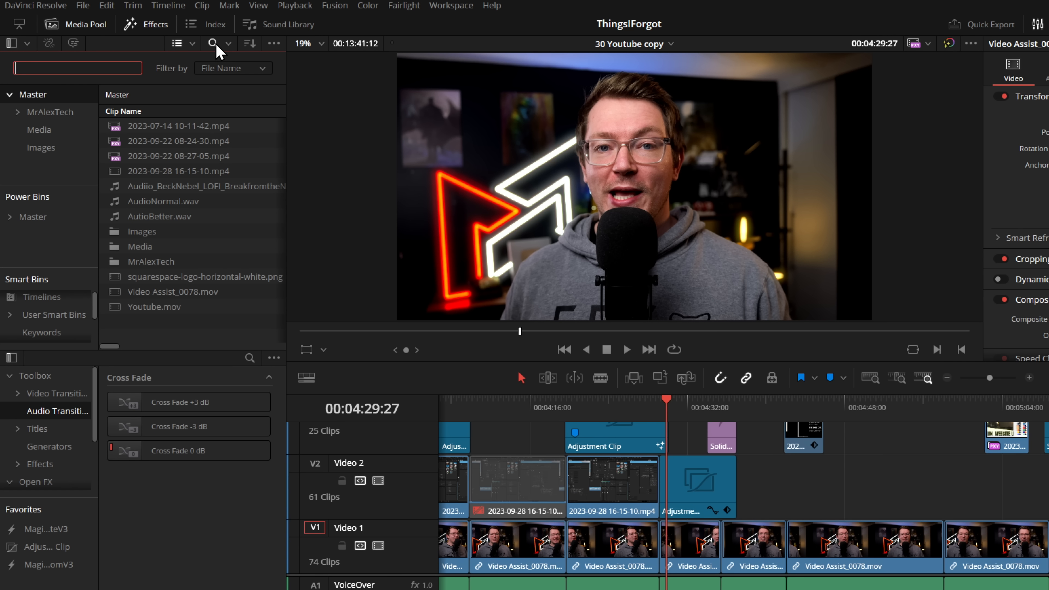
{"action": "left_click", "coordinate": [229, 44]}
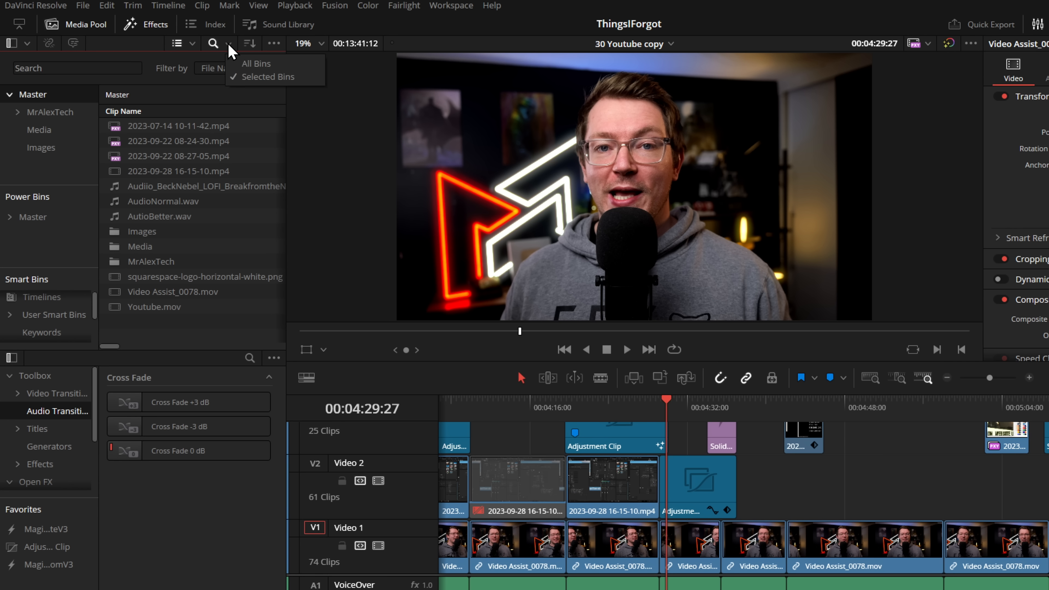
{"action": "left_click", "coordinate": [276, 65]}
{"action": "left_click", "coordinate": [76, 68]}
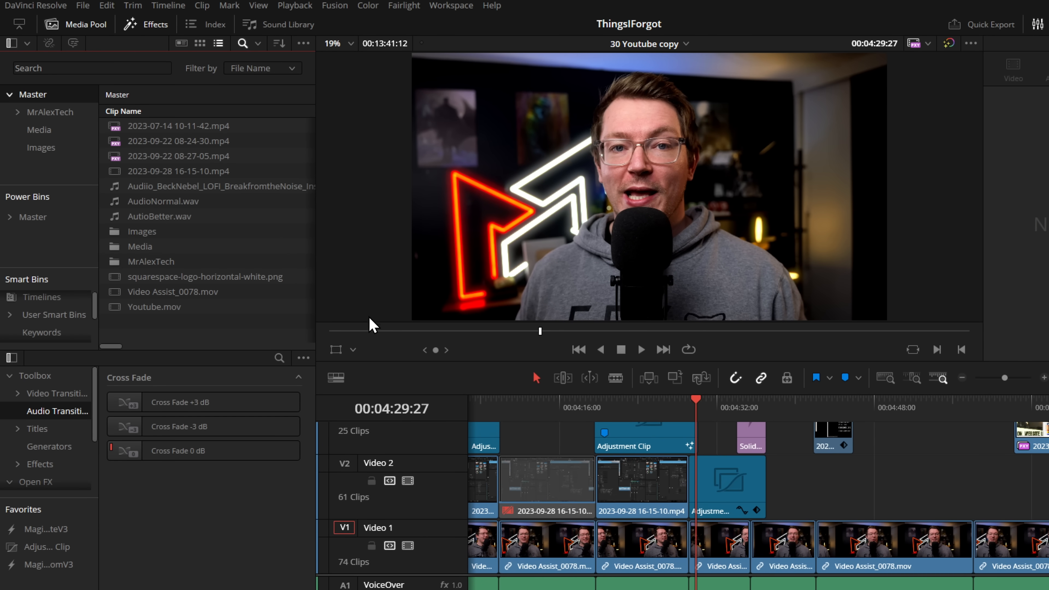
- Remove unused clips from the Media Pool, loading all timelines for the usage check
{"action": "left_click", "coordinate": [303, 43]}
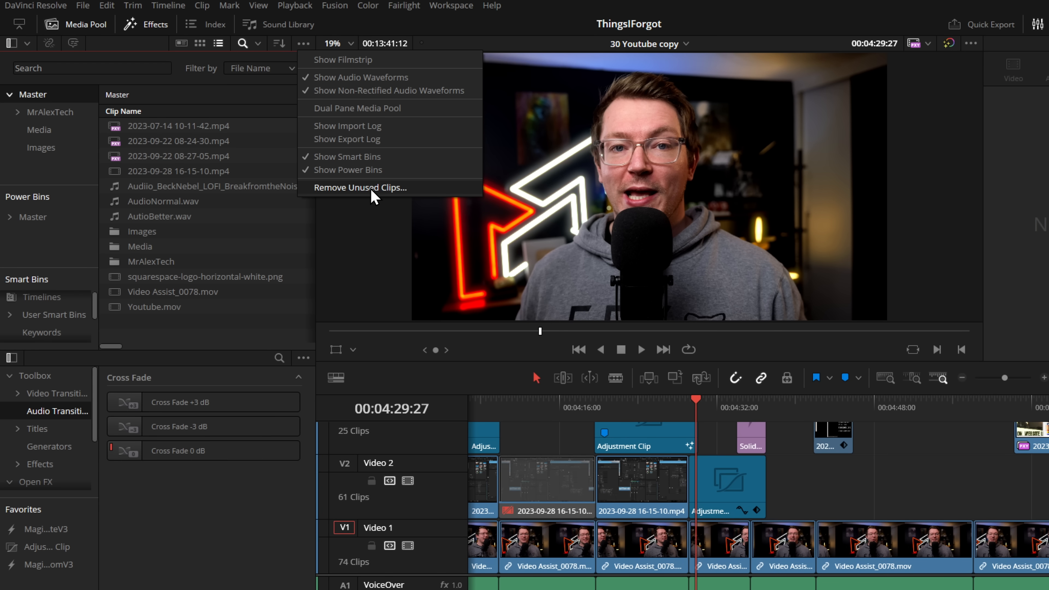
{"action": "left_click", "coordinate": [360, 188]}
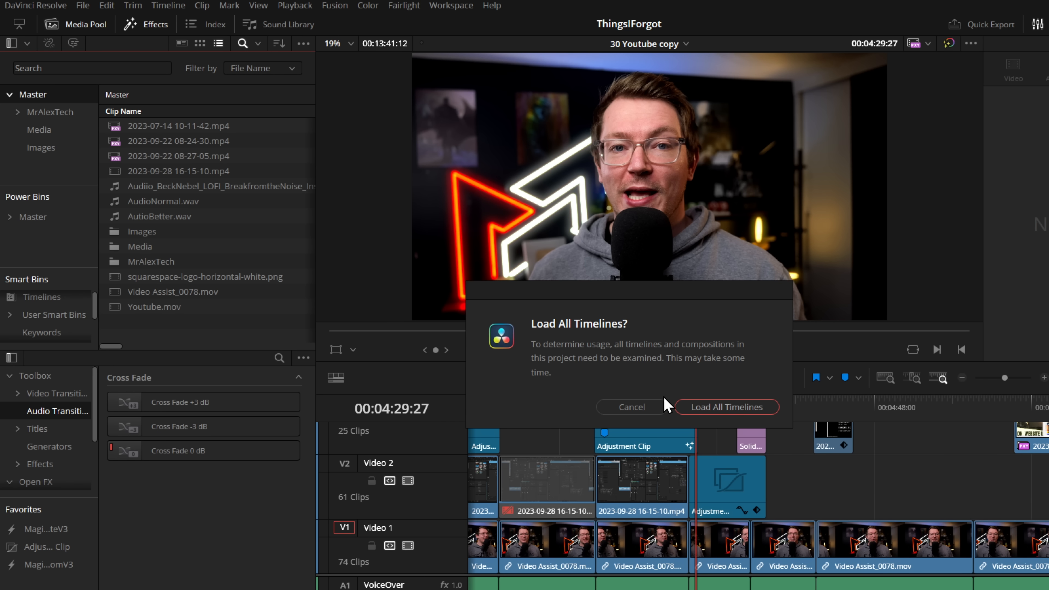
{"action": "left_click", "coordinate": [691, 408]}
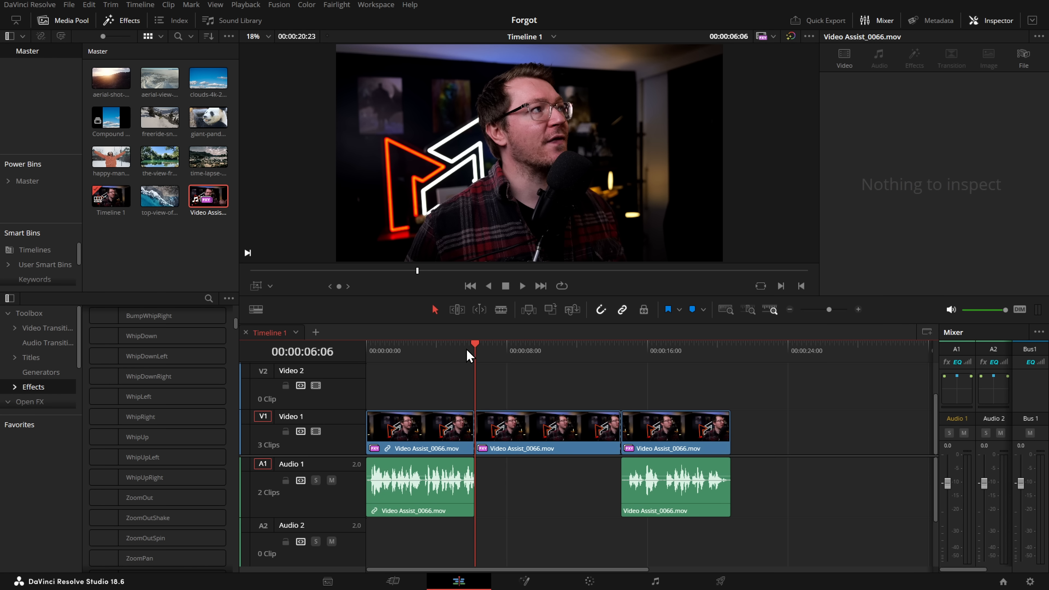
- Match-frame the middle Video Assist_0066.mov clip at 00:00:08:23 to load its source into the viewer
{"action": "left_click", "coordinate": [520, 351]}
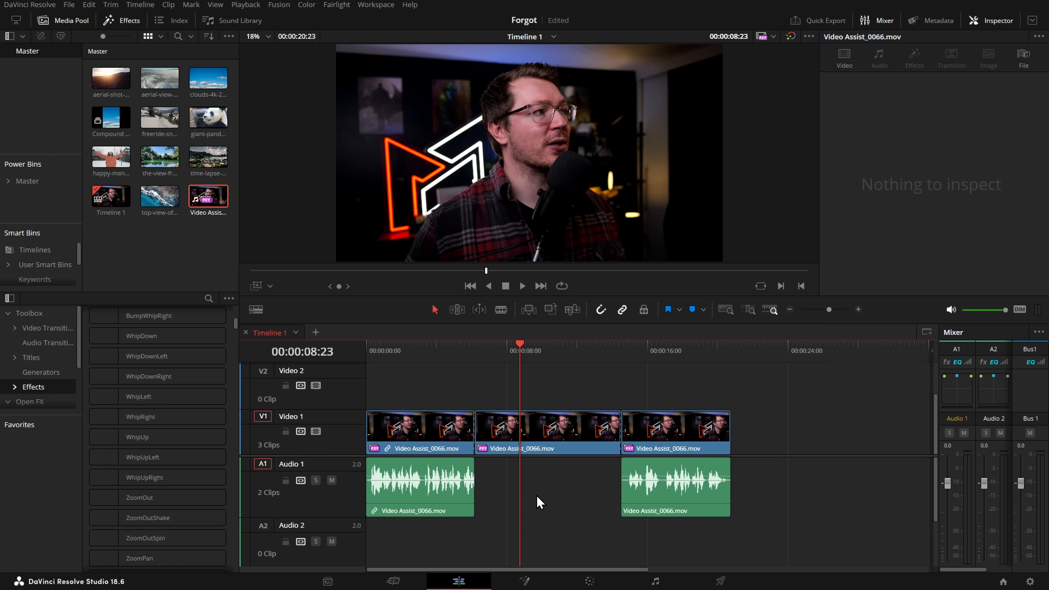
{"action": "left_click", "coordinate": [546, 439]}
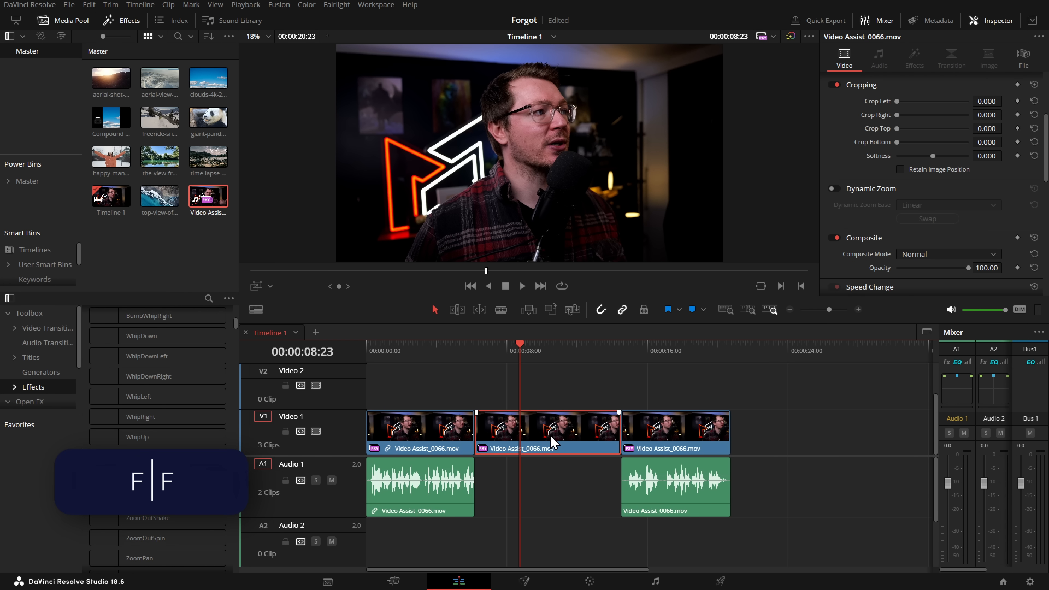
{"action": "key", "text": "f"}
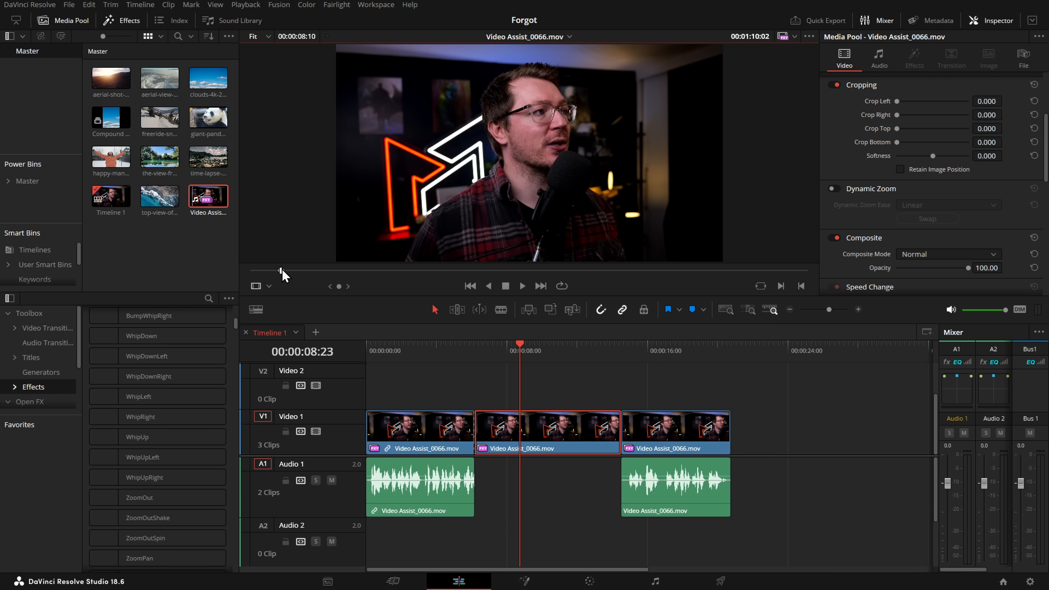
- Try placing the matched source range with video and audio after the last timeline clip, and undo it
{"action": "left_click_drag", "start_coordinate": [481, 380], "coordinate": [619, 459]}
{"action": "left_click", "coordinate": [592, 404]}
{"action": "double_click", "coordinate": [572, 428]}
{"action": "mouse_move", "coordinate": [491, 182]}
{"action": "left_click_drag", "start_coordinate": [510, 140], "coordinate": [802, 418]}
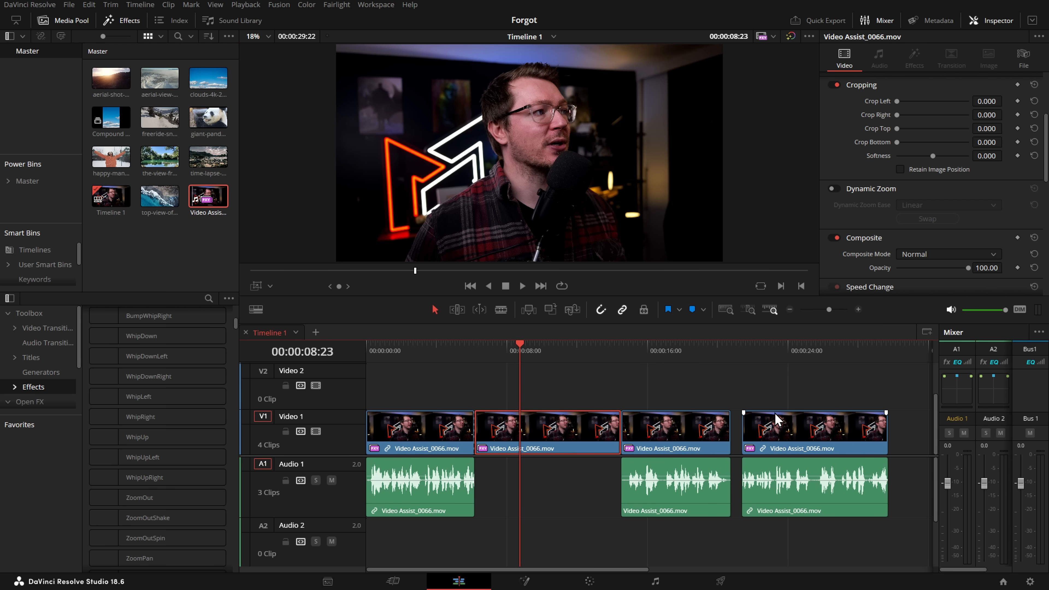
{"action": "key", "text": "ctrl+z"}
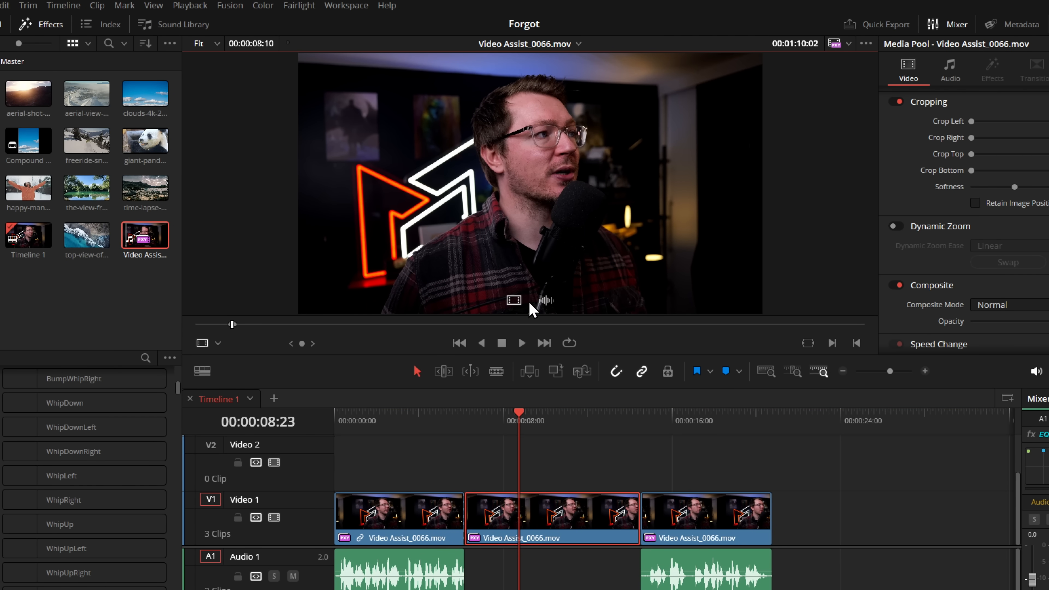
- Place only the matched source audio beneath the middle clip on Audio 1 and link it to the video
{"action": "left_click_drag", "start_coordinate": [545, 303], "coordinate": [476, 507]}
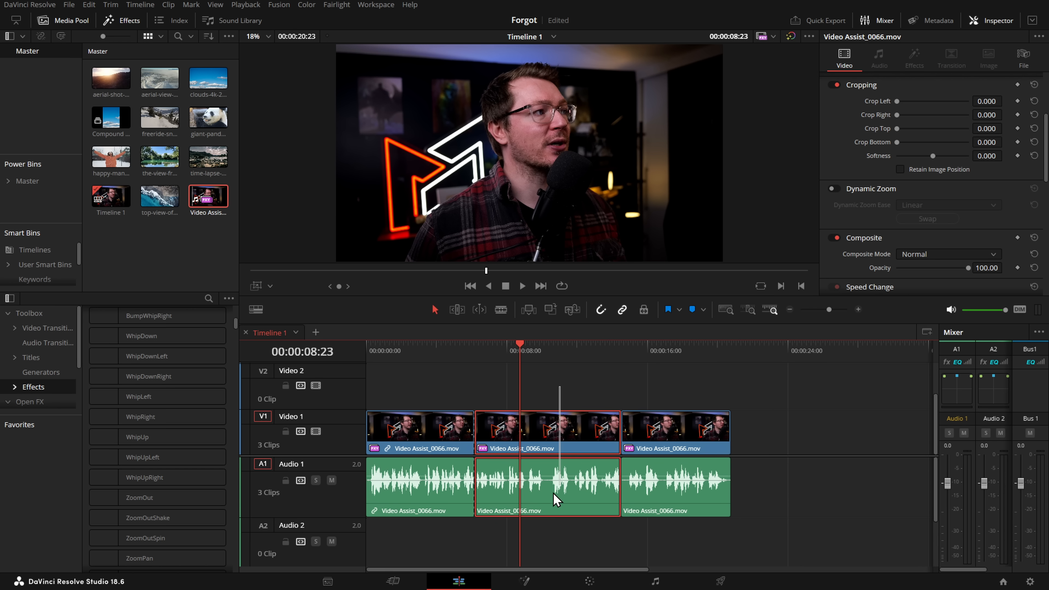
{"action": "right_click", "coordinate": [548, 501]}
{"action": "left_click", "coordinate": [576, 492]}
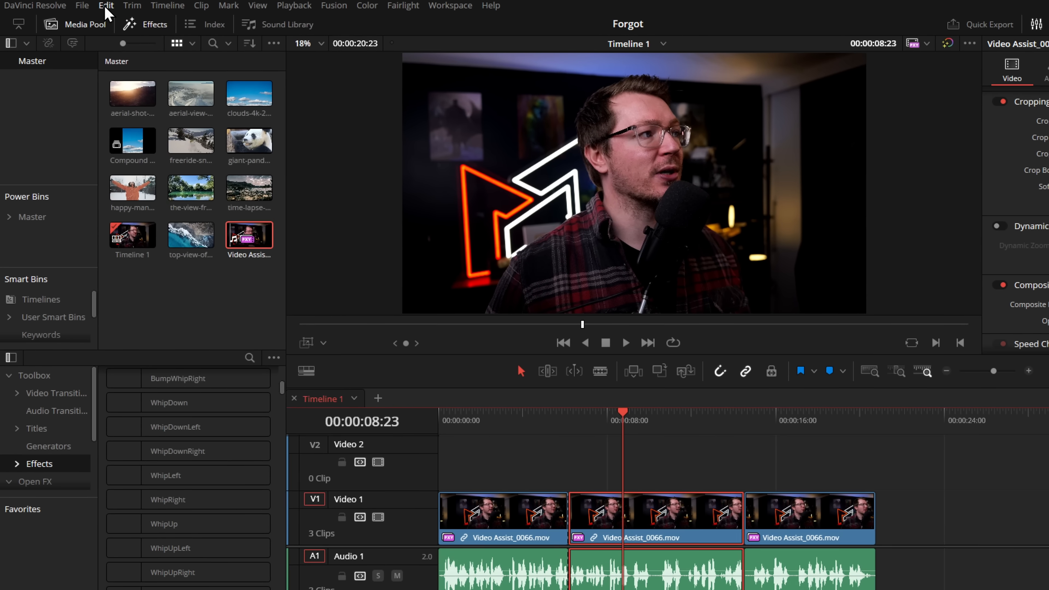
- Open the edit History window and position it between the Media Pool and the timeline clips
{"action": "left_click", "coordinate": [106, 6]}
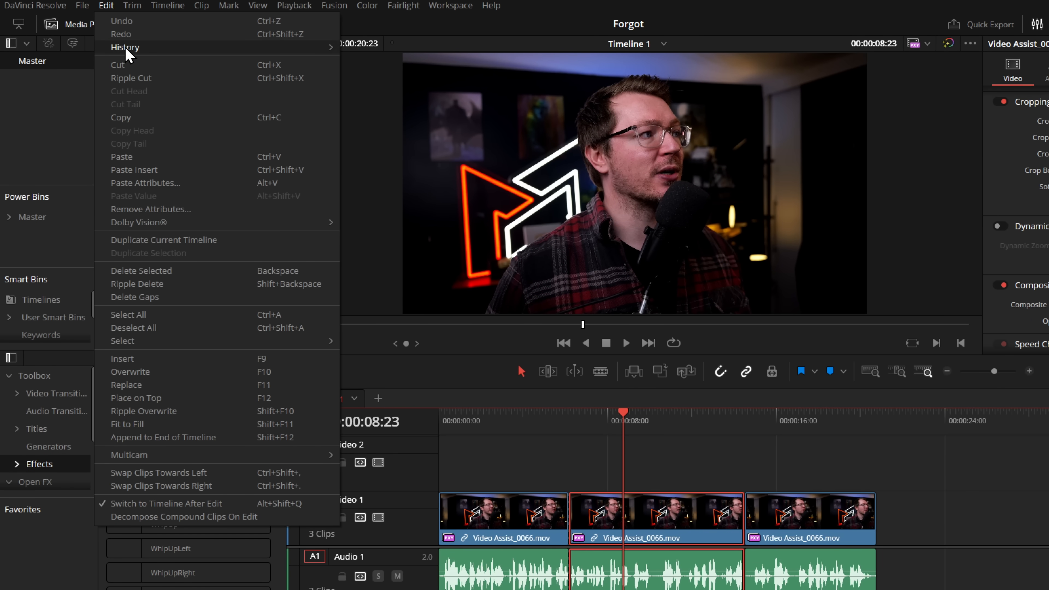
{"action": "mouse_move", "coordinate": [126, 47]}
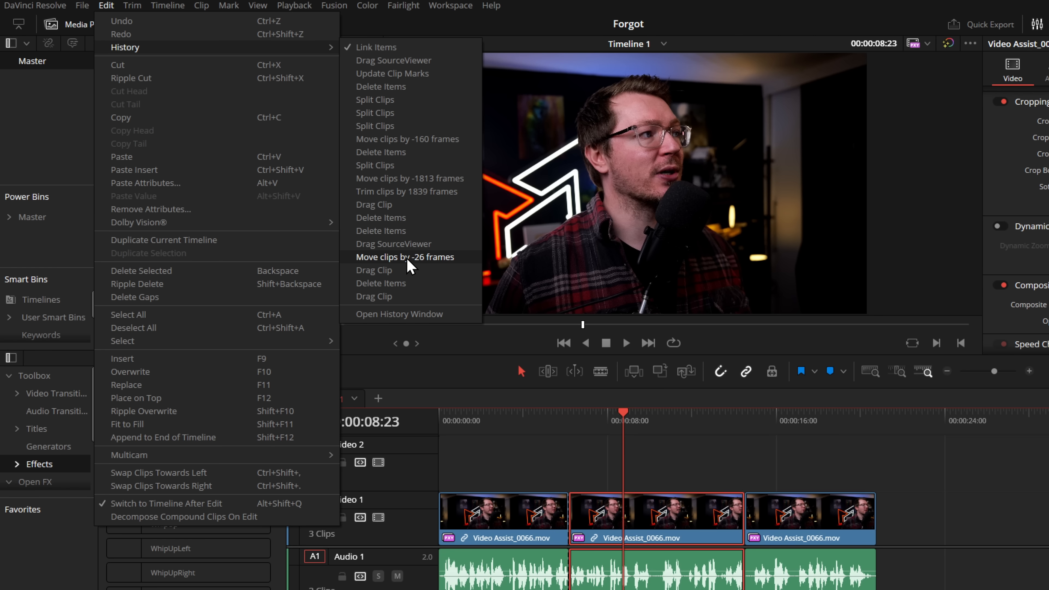
{"action": "left_click", "coordinate": [407, 315]}
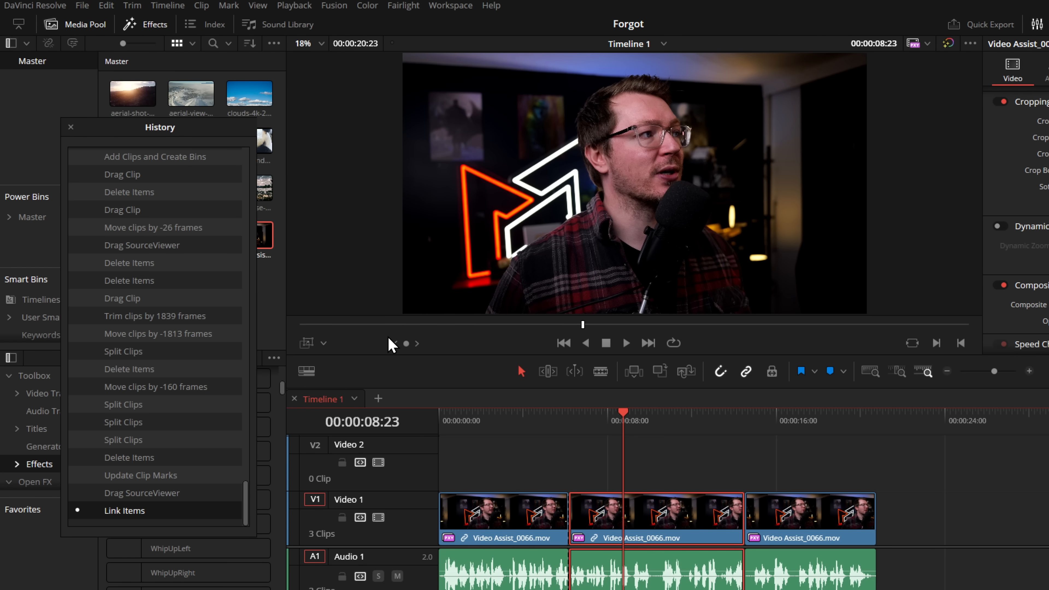
{"action": "left_click_drag", "start_coordinate": [185, 143], "coordinate": [312, 124]}
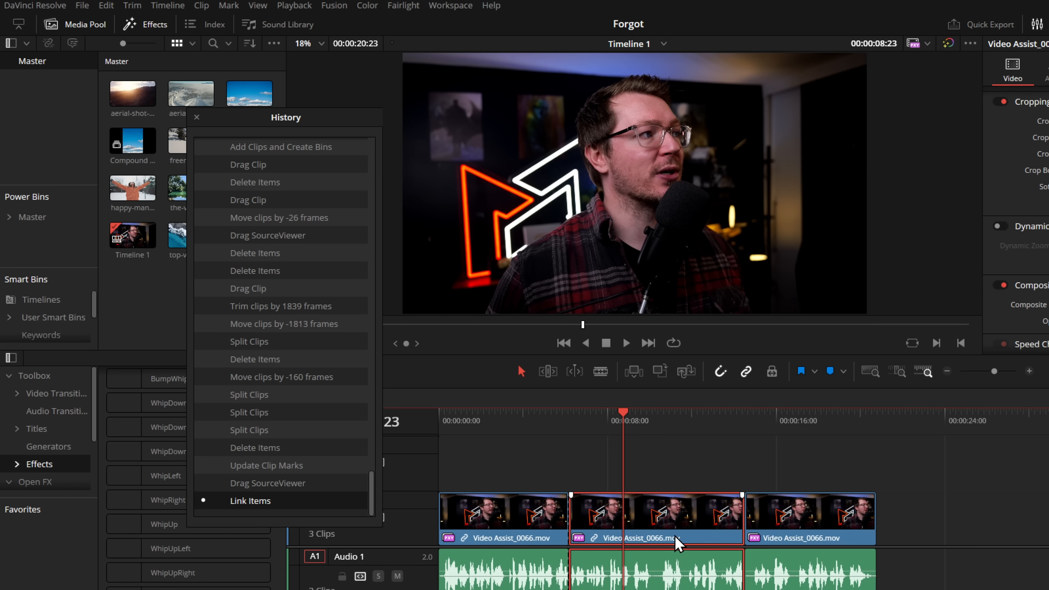
- Delete the middle clip, the first clip and the last video clip from Timeline 1
{"action": "key", "text": "Delete"}
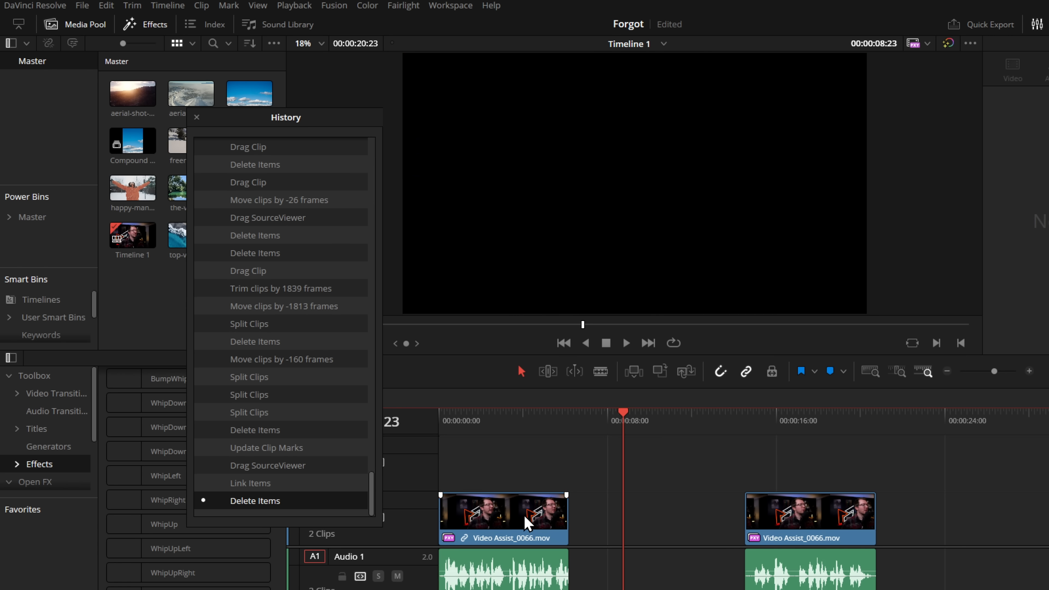
{"action": "left_click", "coordinate": [525, 522]}
{"action": "key", "text": "Delete"}
{"action": "key", "text": "Delete"}
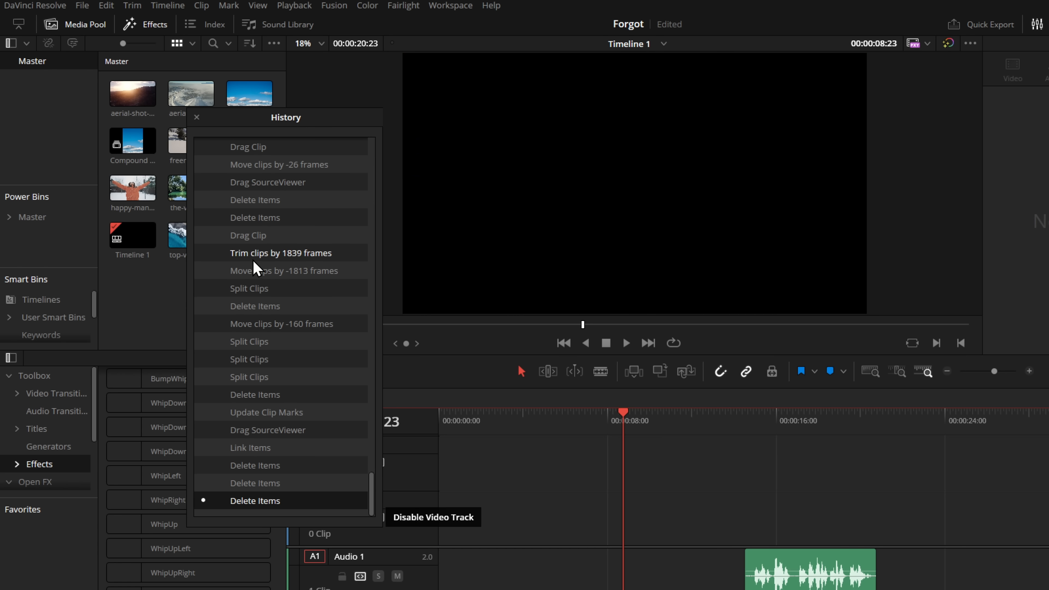
- Revert the project to the Drag Clip history entry just before "Trim clips by 1839 frames"
{"action": "left_click", "coordinate": [249, 236]}
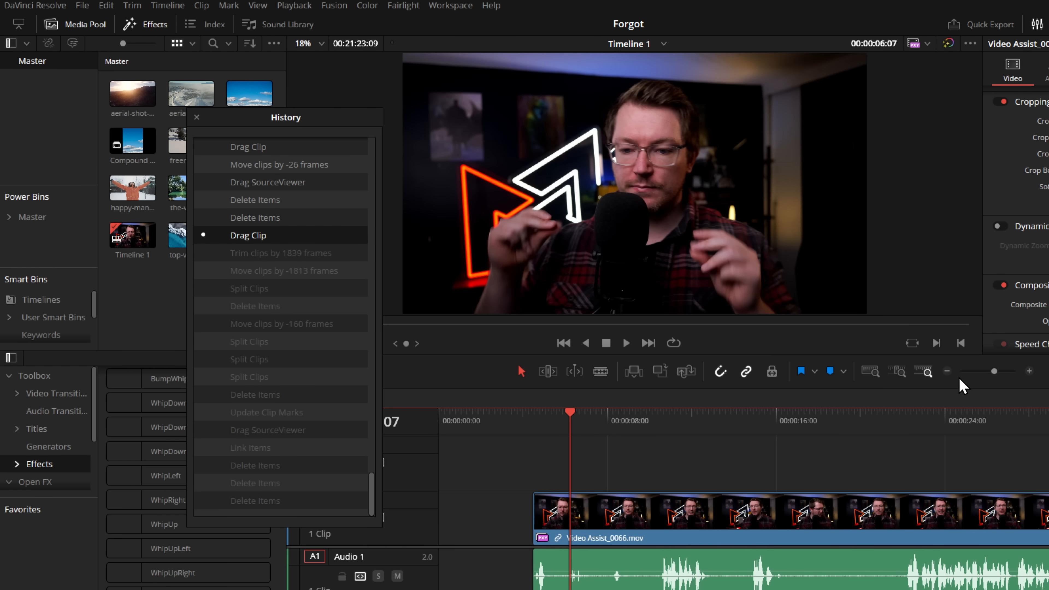
{"action": "left_click", "coordinate": [947, 371]}
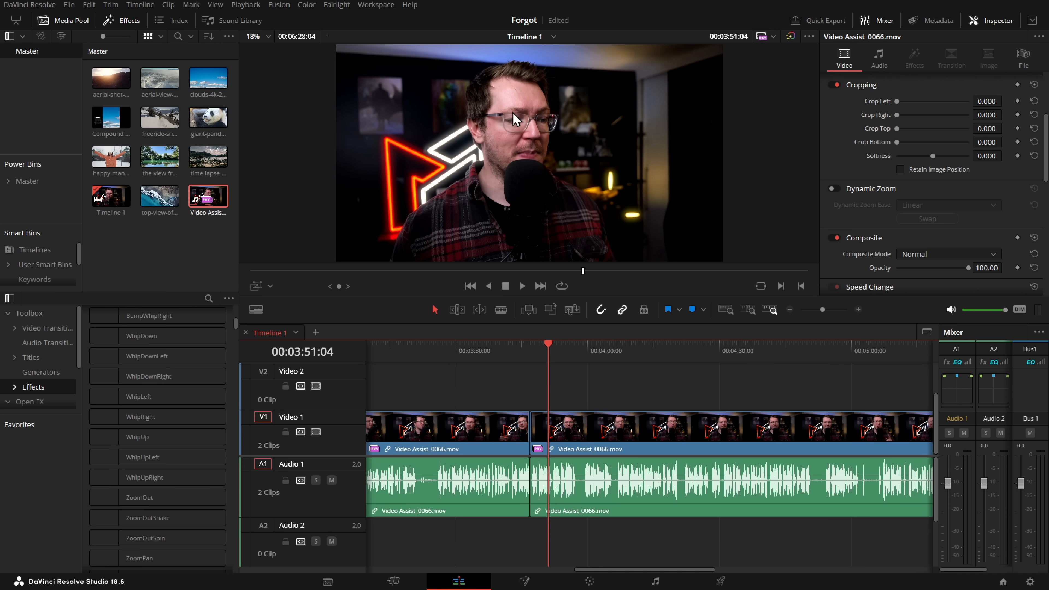
- Paste only the Color Correction attribute onto the first timeline clip, with the playhead at 00:03:40:05
{"action": "left_click_drag", "start_coordinate": [530, 354], "coordinate": [501, 355]}
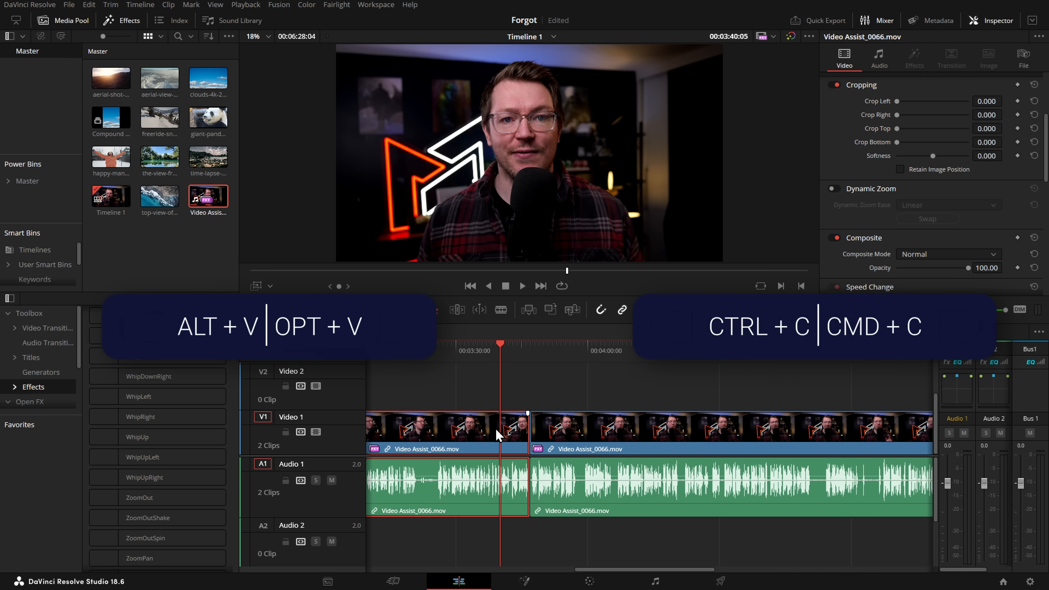
{"action": "key", "text": "alt+v"}
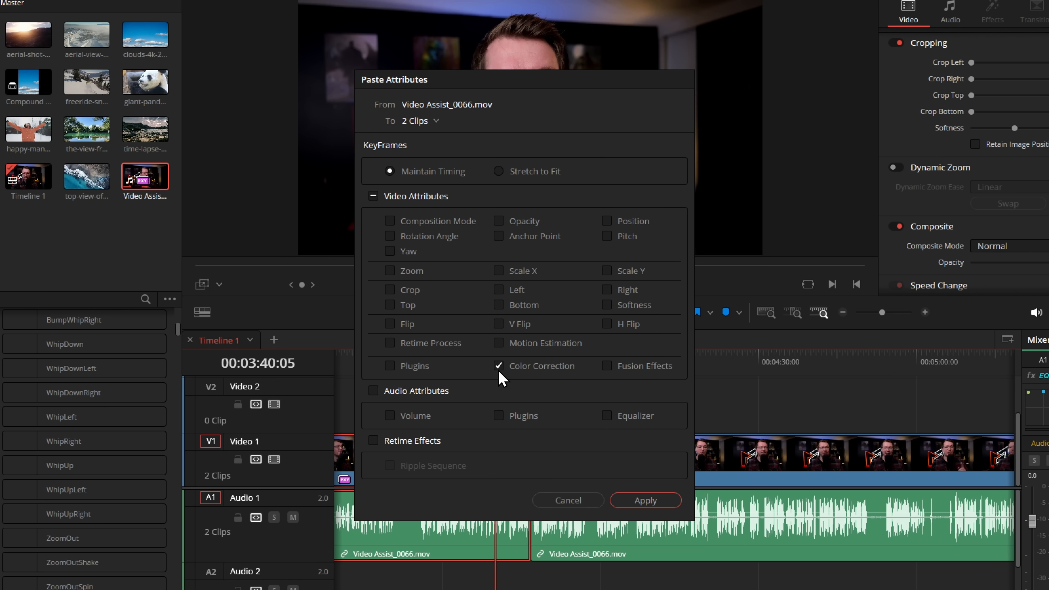
{"action": "left_click", "coordinate": [656, 506]}
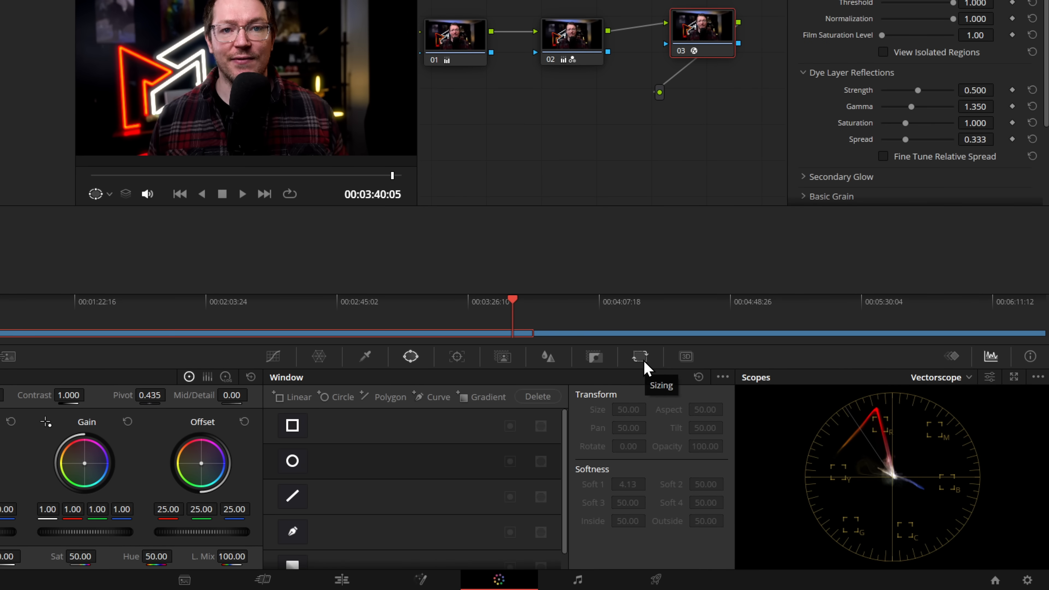
- In the Color page's Edit Sizing, set Zoom to 1.137, Pan to 9.000, Tilt to 14.500 and Rotate to 3.800
{"action": "left_click", "coordinate": [642, 359]}
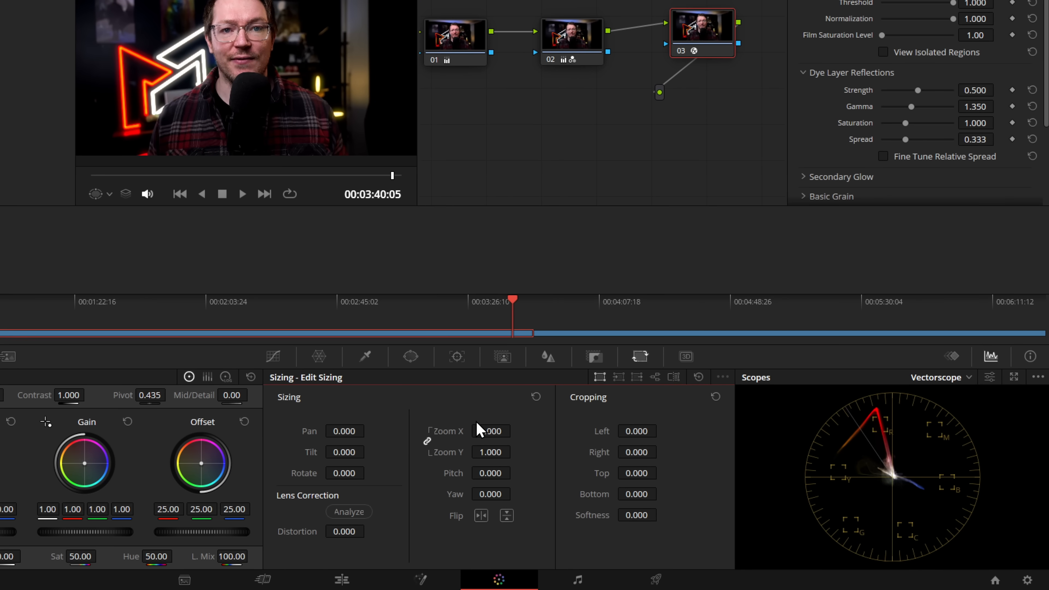
{"action": "left_click_drag", "start_coordinate": [525, 442], "coordinate": [586, 442]}
{"action": "left_click_drag", "start_coordinate": [347, 432], "coordinate": [467, 491]}
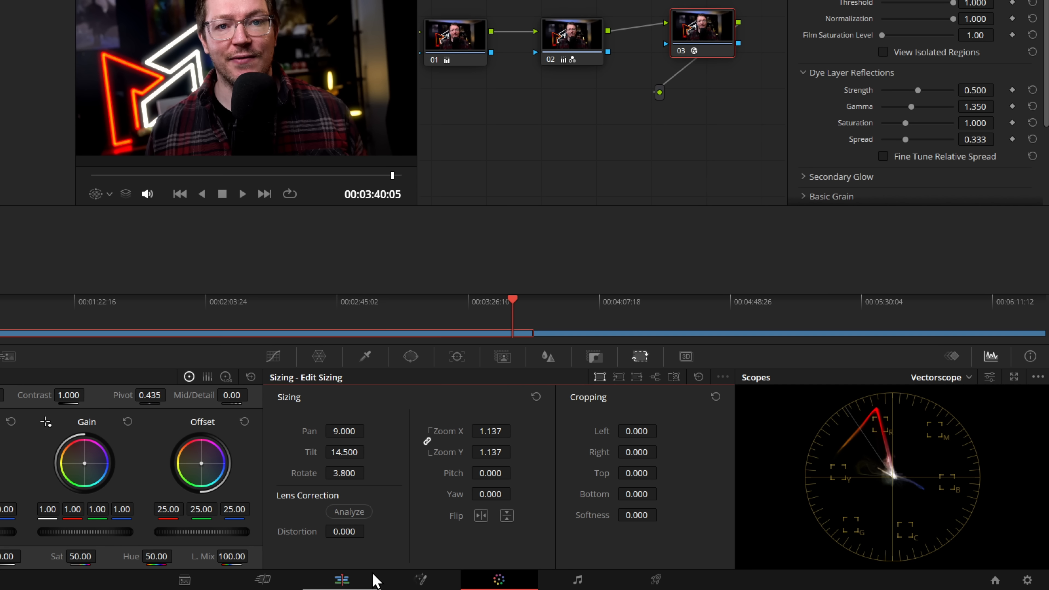
- Return to the Edit page and check the resized clip's Transform values in the Inspector
{"action": "left_click", "coordinate": [342, 580]}
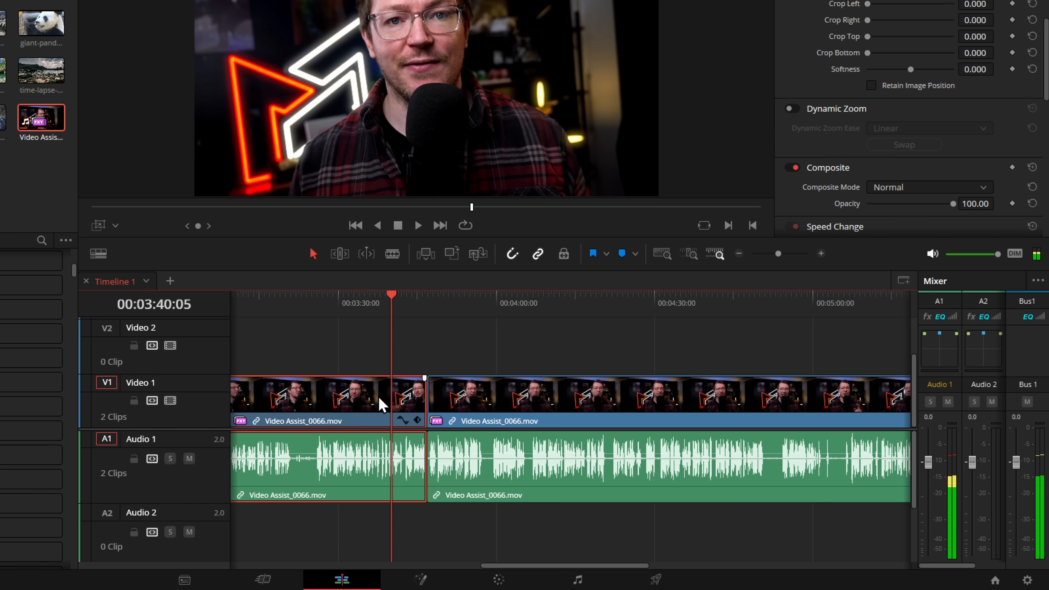
{"action": "scroll", "coordinate": [912, 127], "scroll_direction": "up", "scroll_amount": 4}
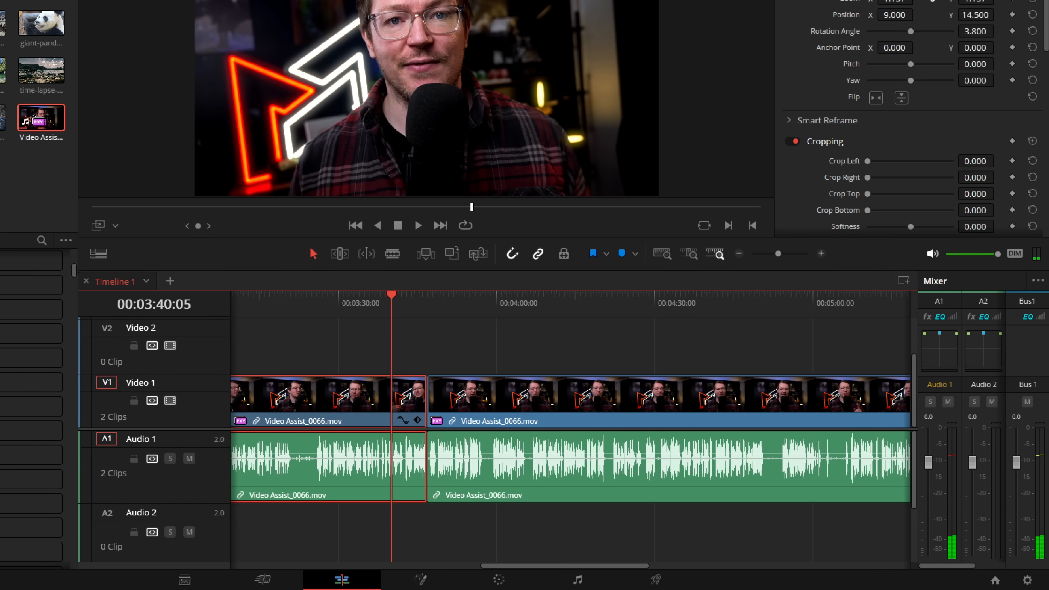